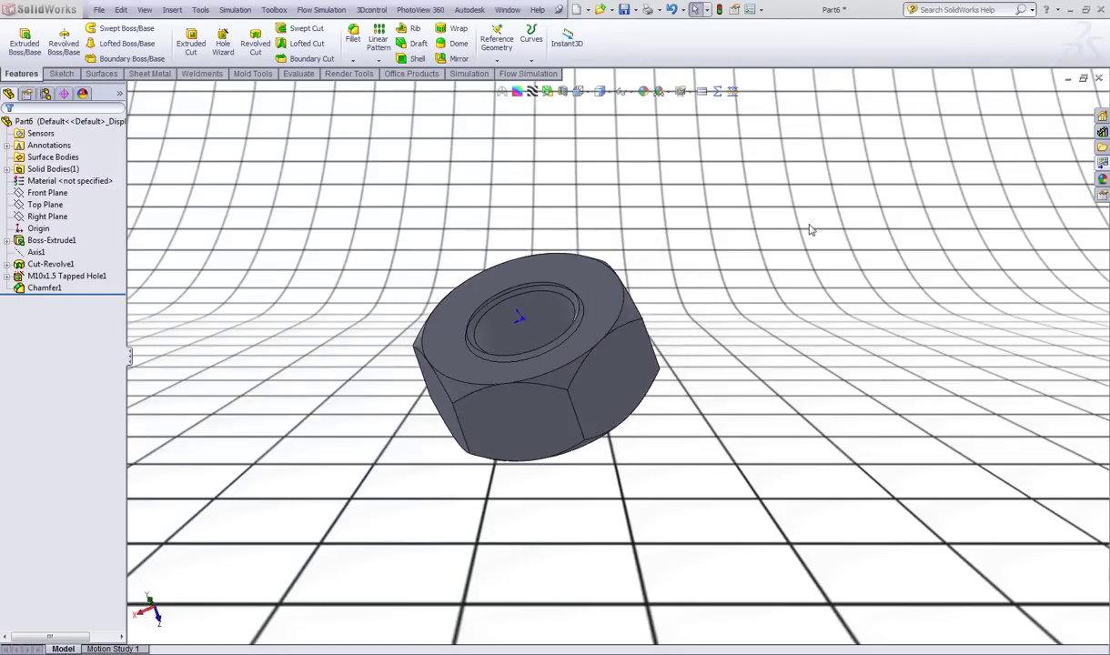
Create a new document from the Part template
left_click(575, 17)
left_click(576, 10)
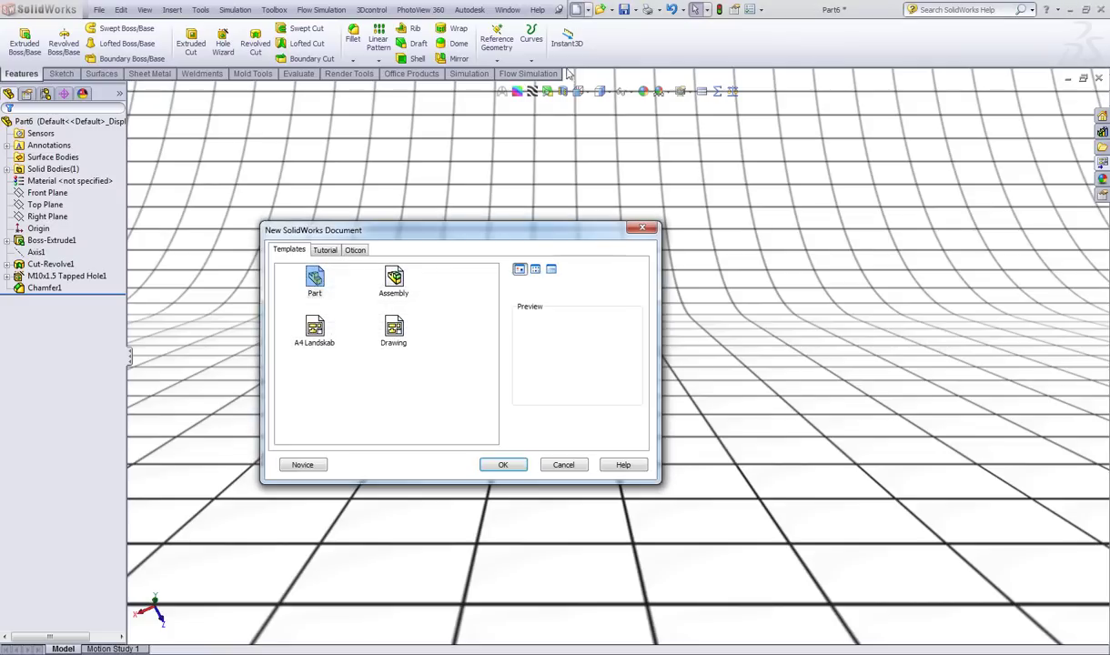
left_click(500, 465)
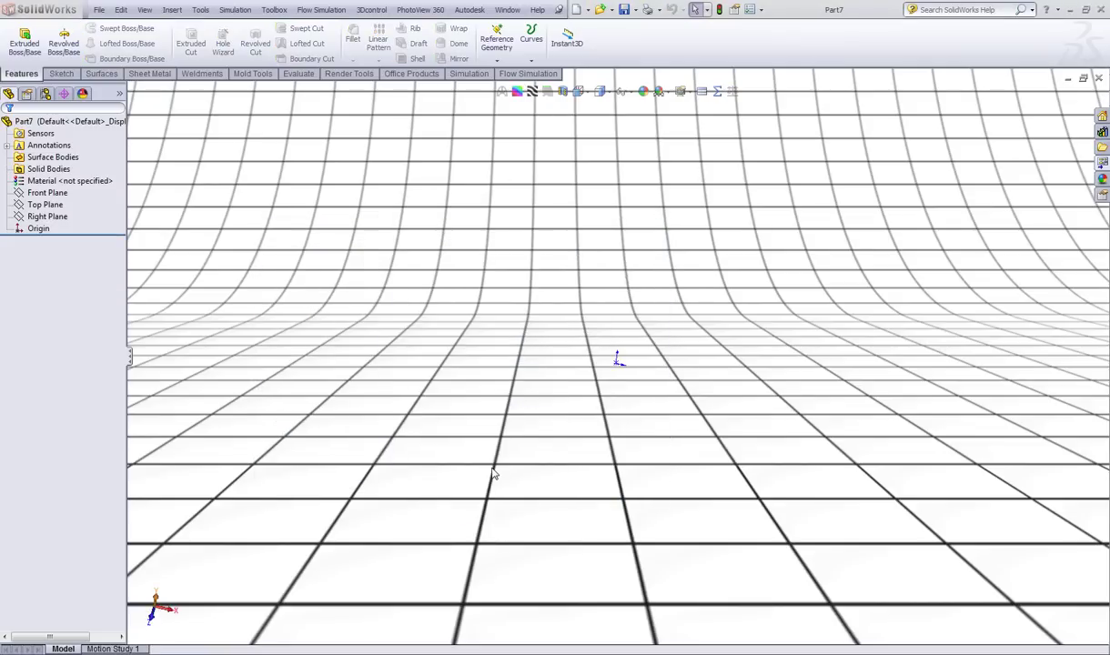
Sketch a six-sided inscribed-circle polygon on the Front Plane, centred on the origin, with a vertex straight above it and sides about 52 mm long
right_click(50, 193)
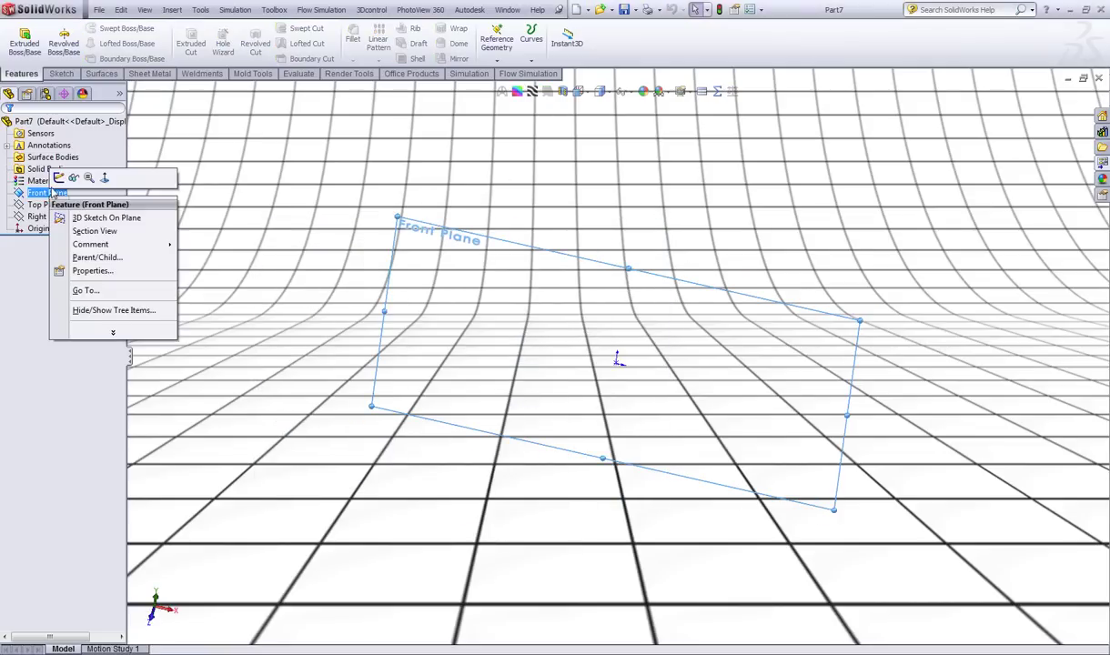
left_click(58, 179)
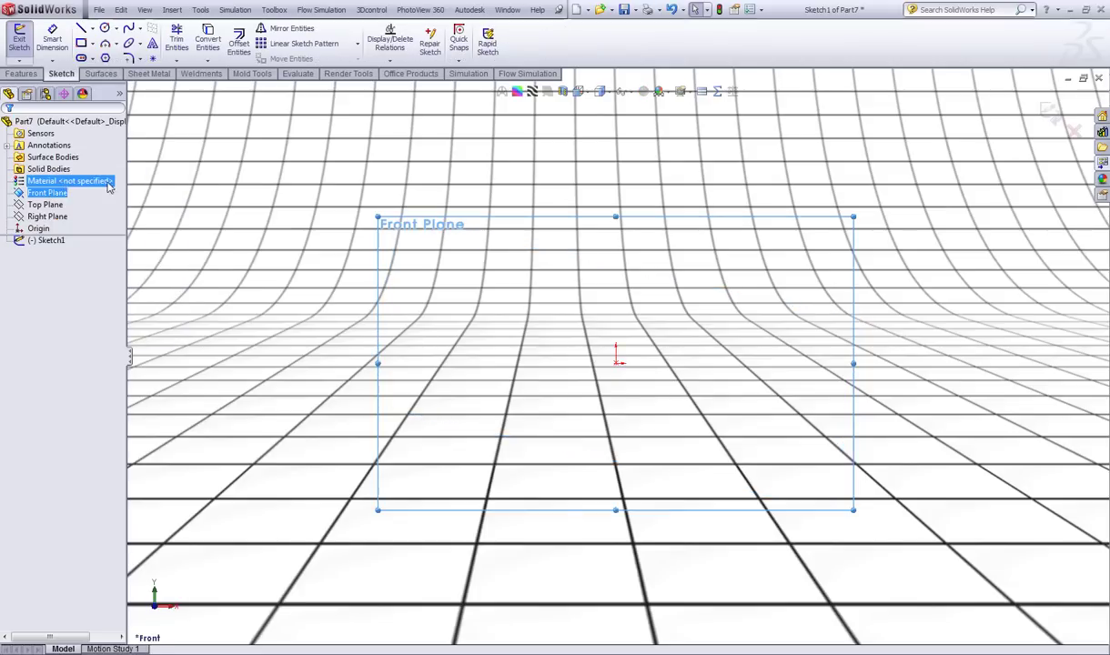
left_click(106, 57)
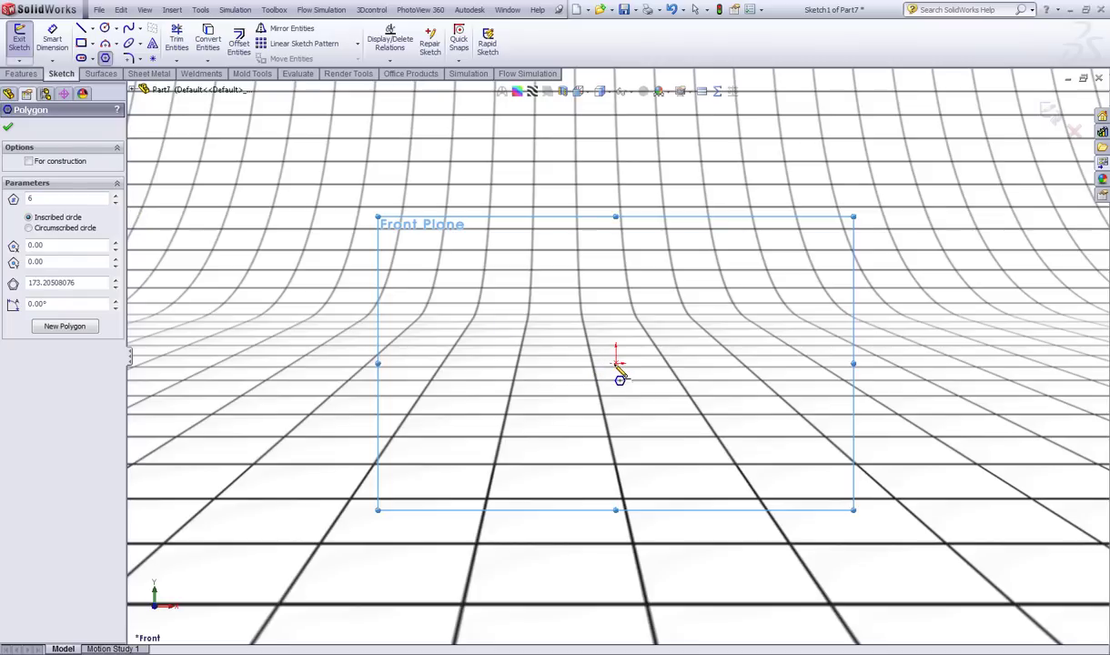
left_click(617, 360)
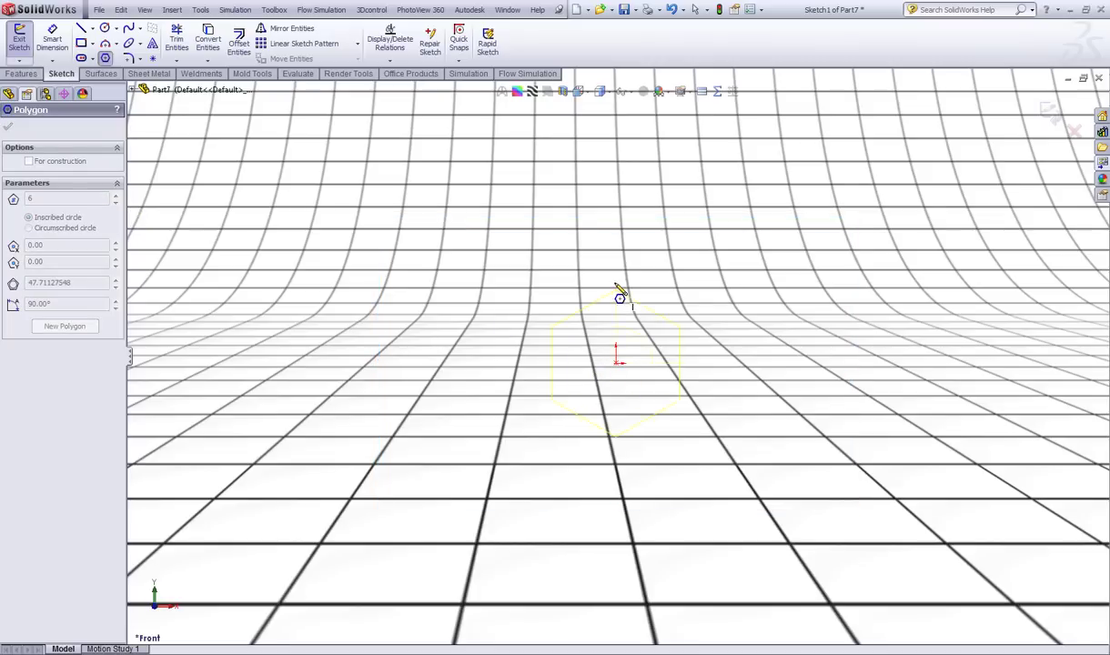
left_click(616, 224)
Dimension the hexagon's width across its two vertical flats as 17 mm
left_click(52, 39)
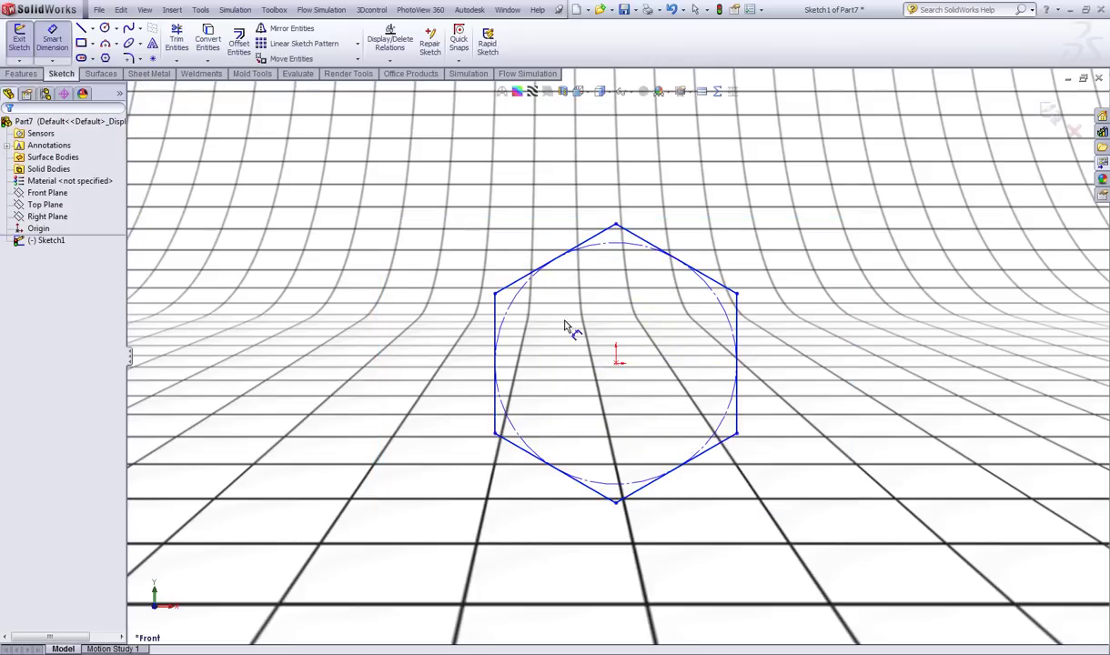
left_click(497, 317)
left_click(736, 319)
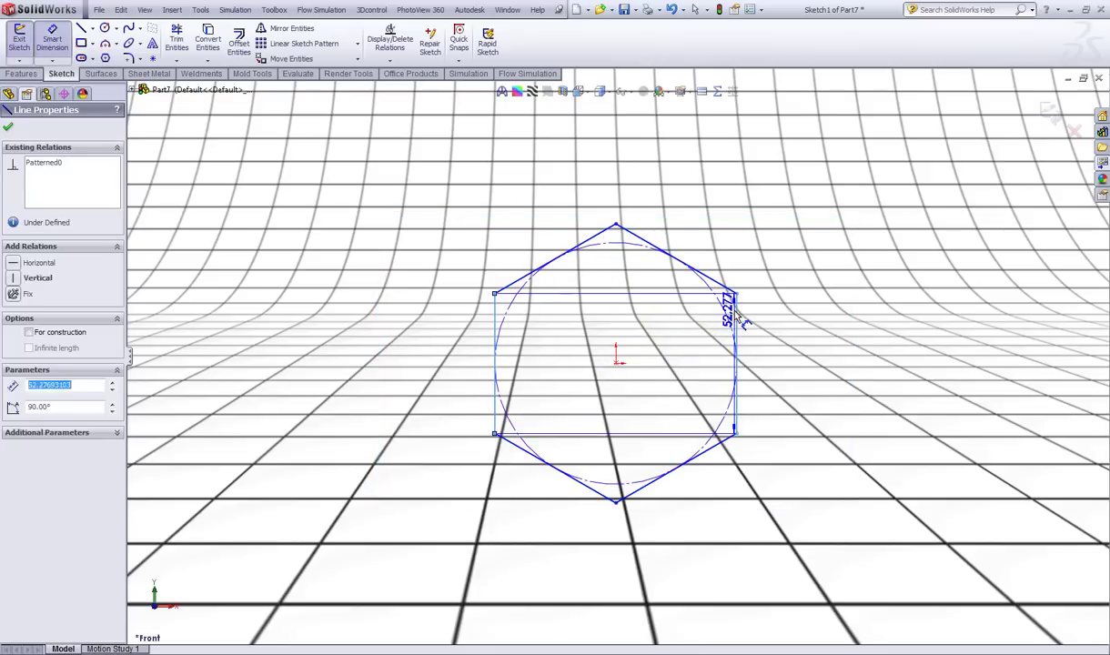
left_click(655, 162)
type("17")
key("Return")
key("Escape")
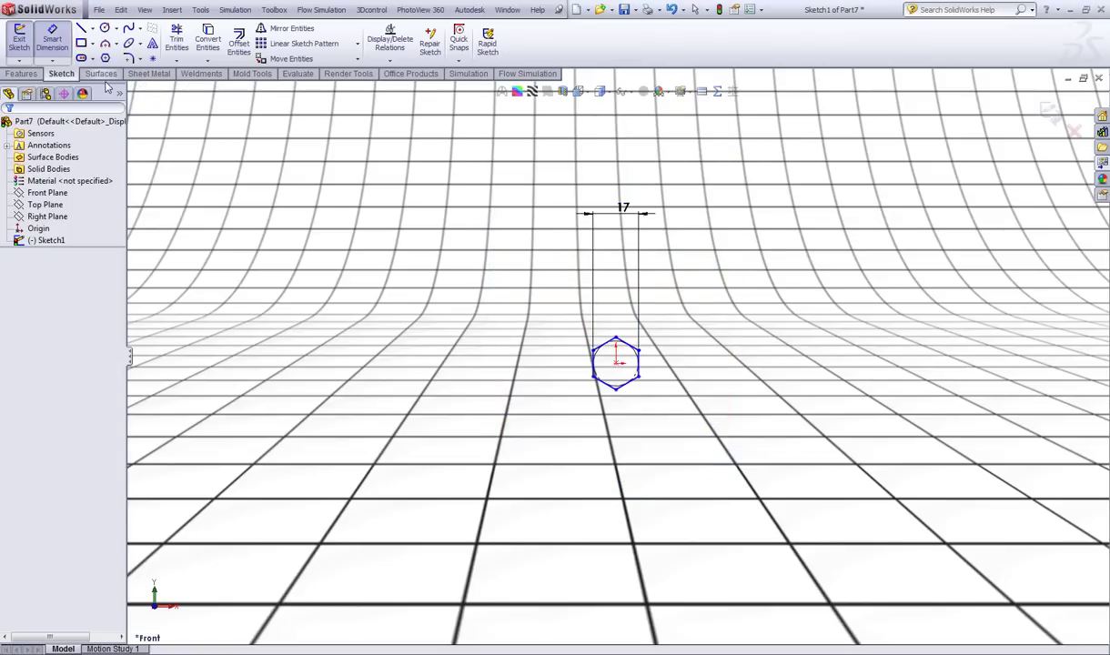
Extrude the hexagon sketch as a blind boss 8 mm deep
left_click(36, 74)
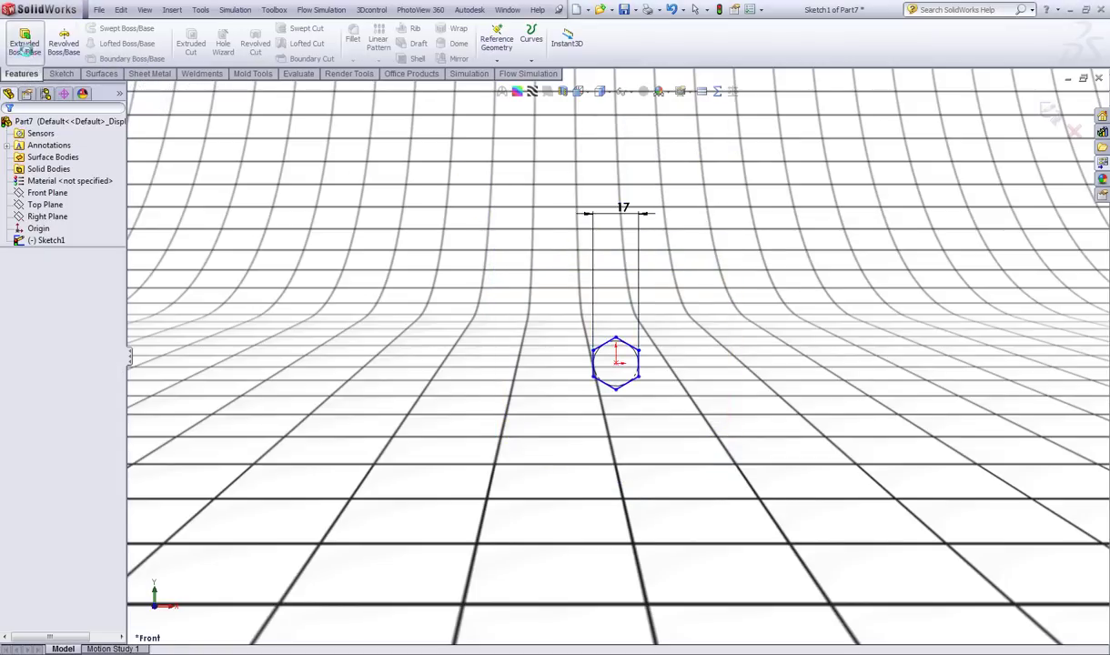
left_click(25, 41)
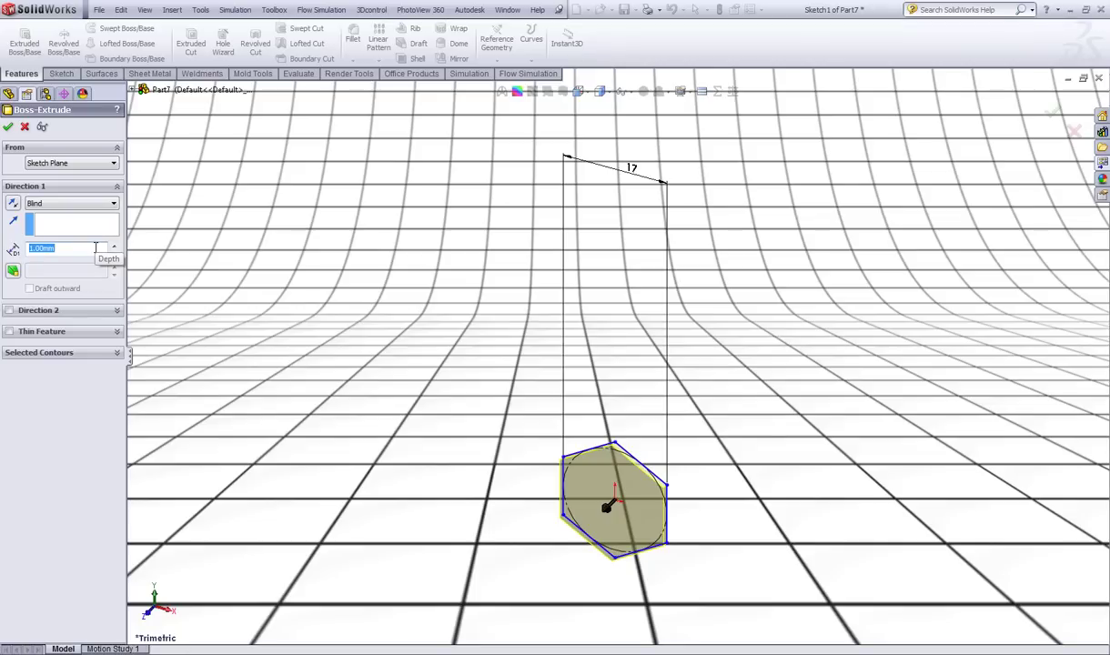
key("Return")
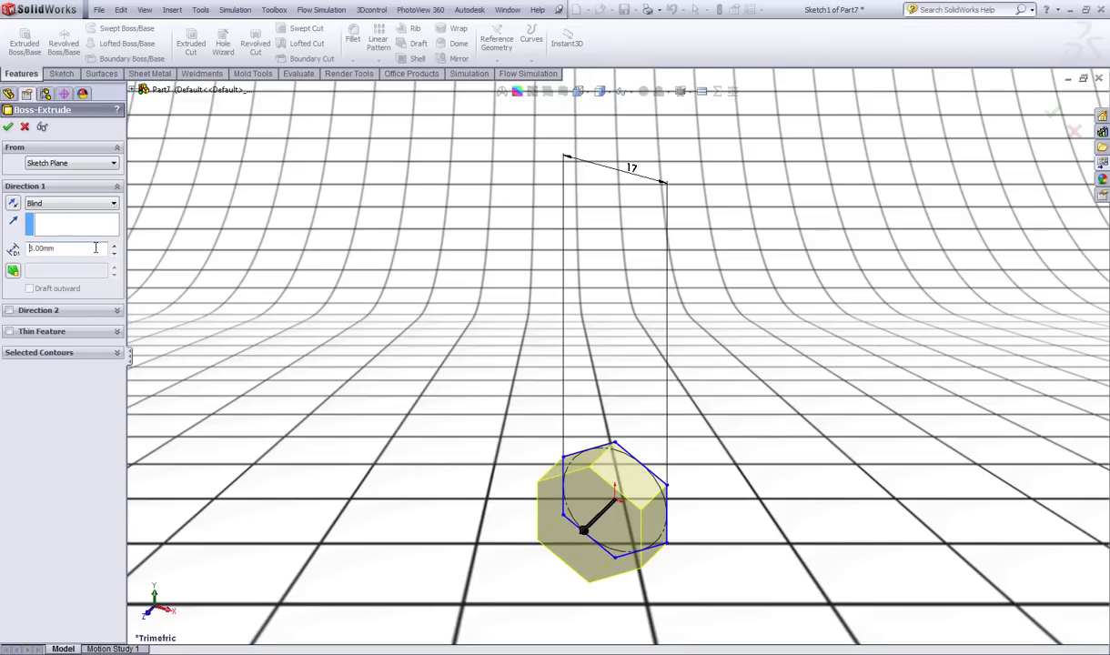
left_click(8, 128)
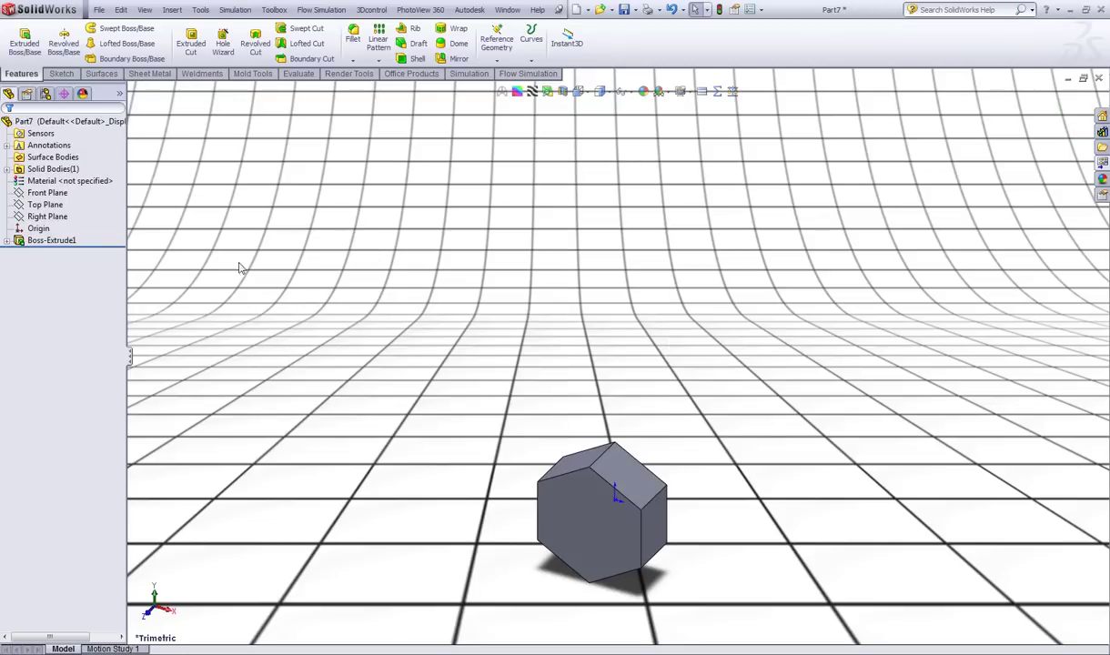
In a new sketch on the Top Plane, viewed straight on, draw a slanted line about 7 mm long outside the body's upper-right corner
left_click(43, 205)
right_click(53, 205)
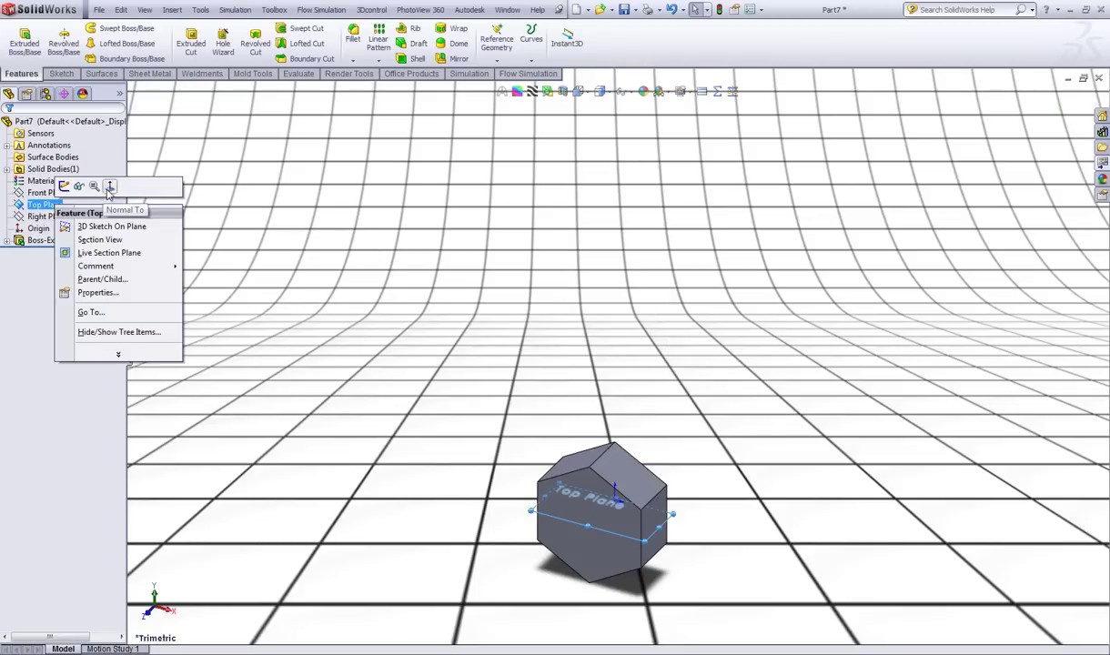
left_click(110, 188)
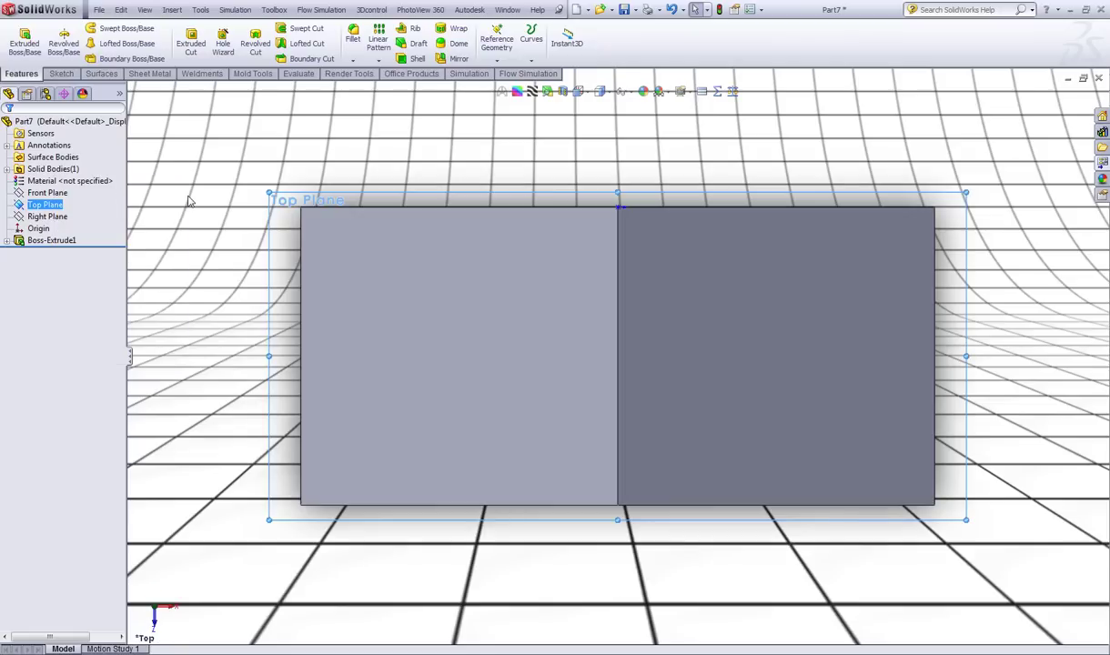
right_click(47, 205)
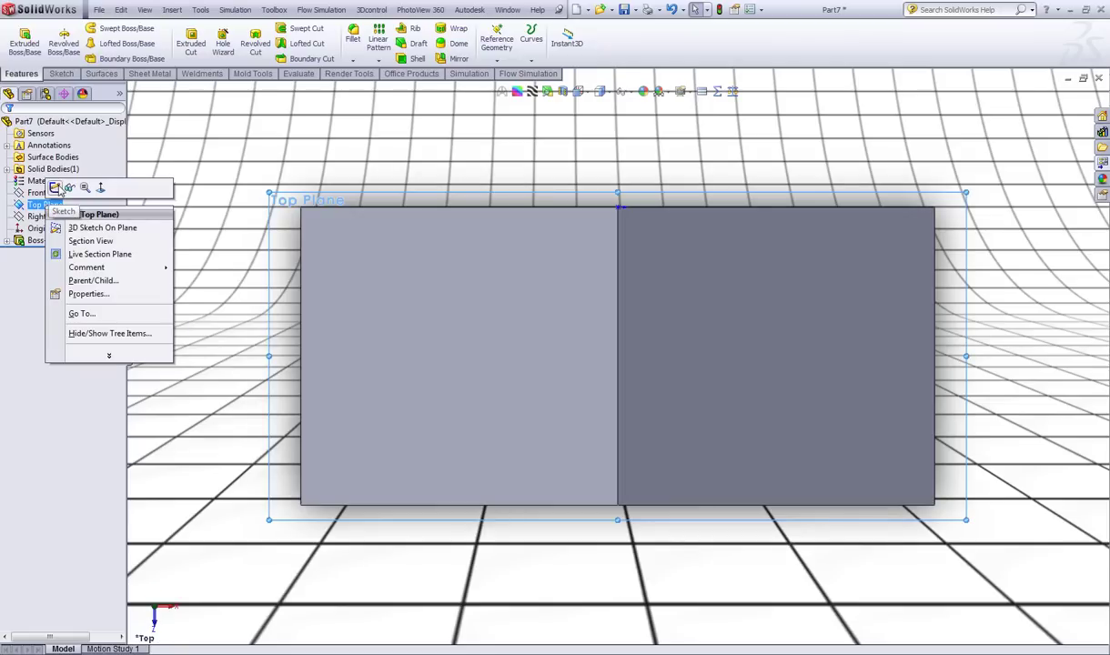
left_click(55, 189)
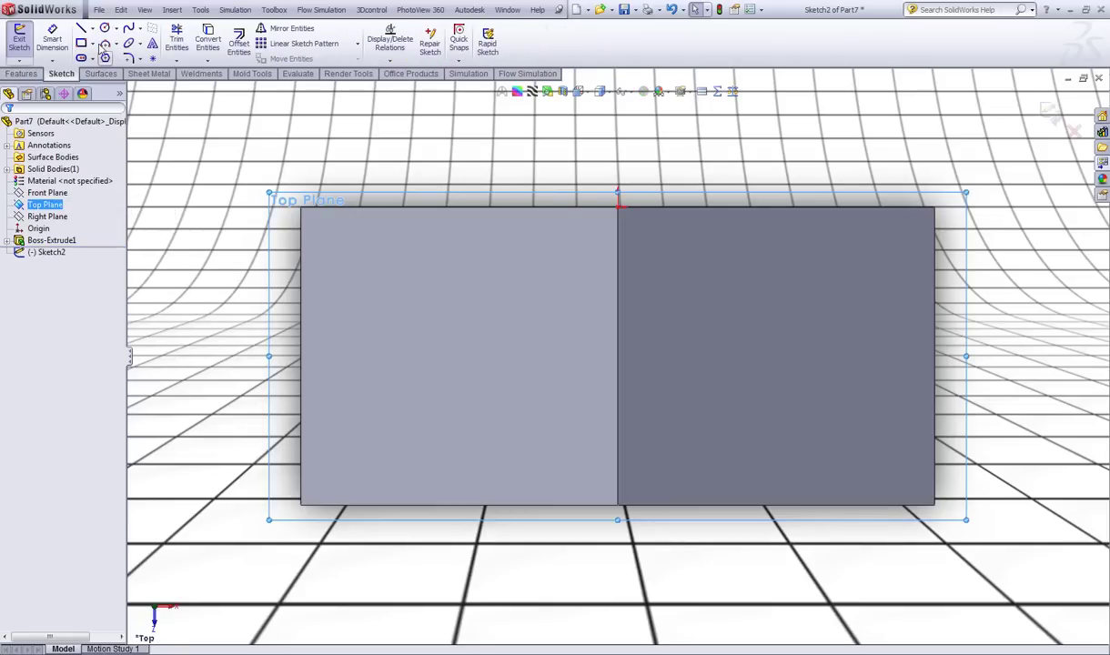
left_click(80, 29)
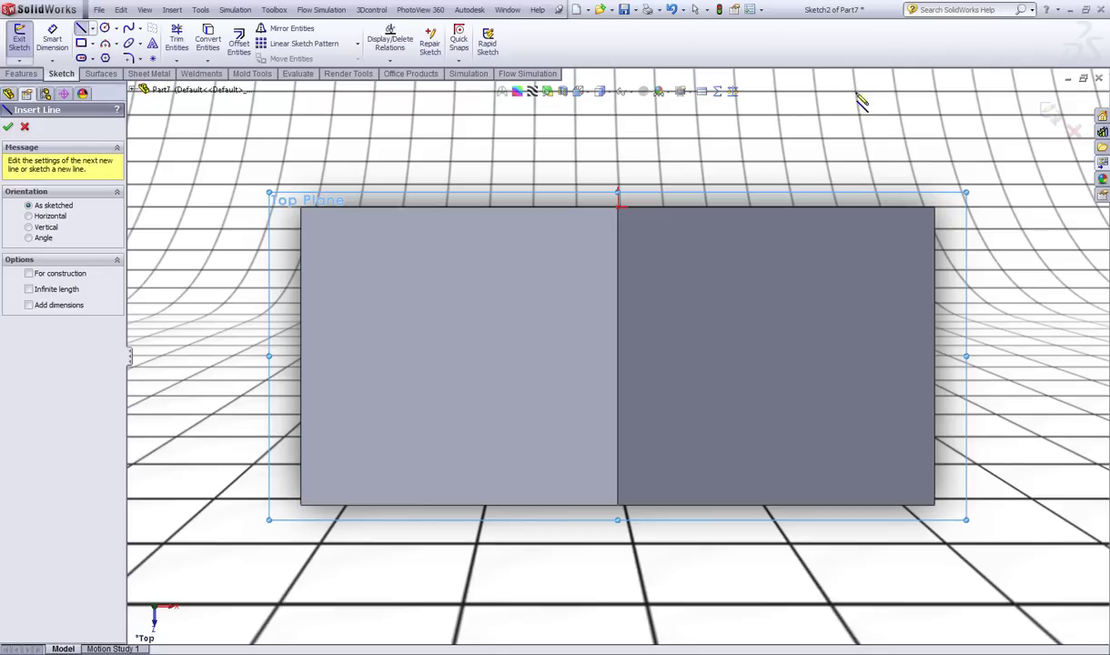
left_click(822, 99)
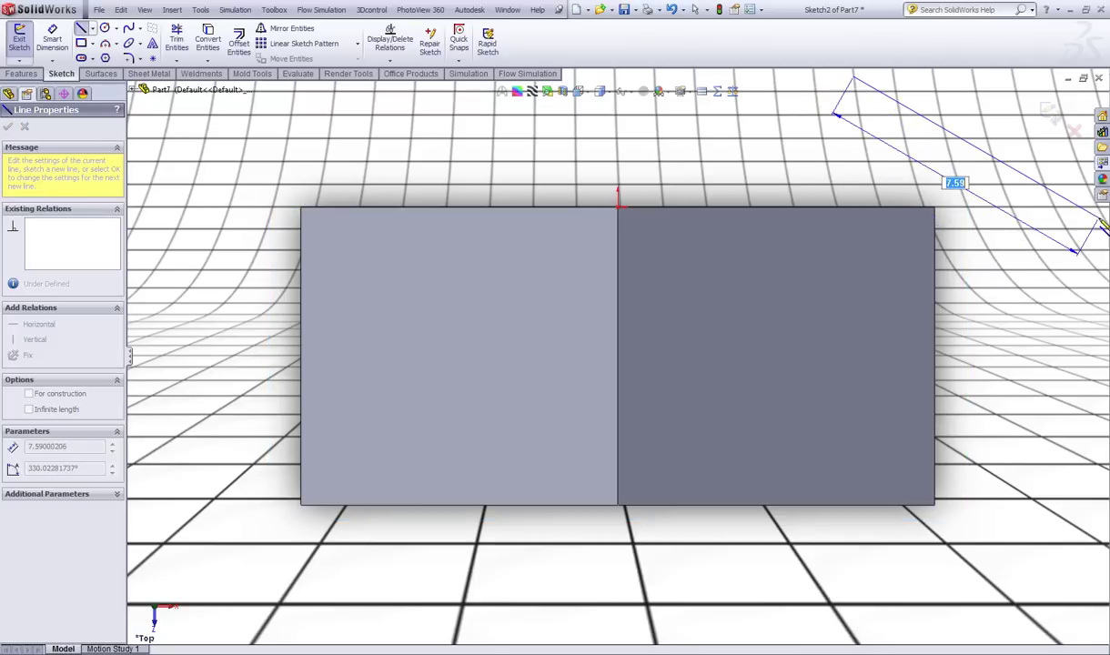
left_click(1059, 235)
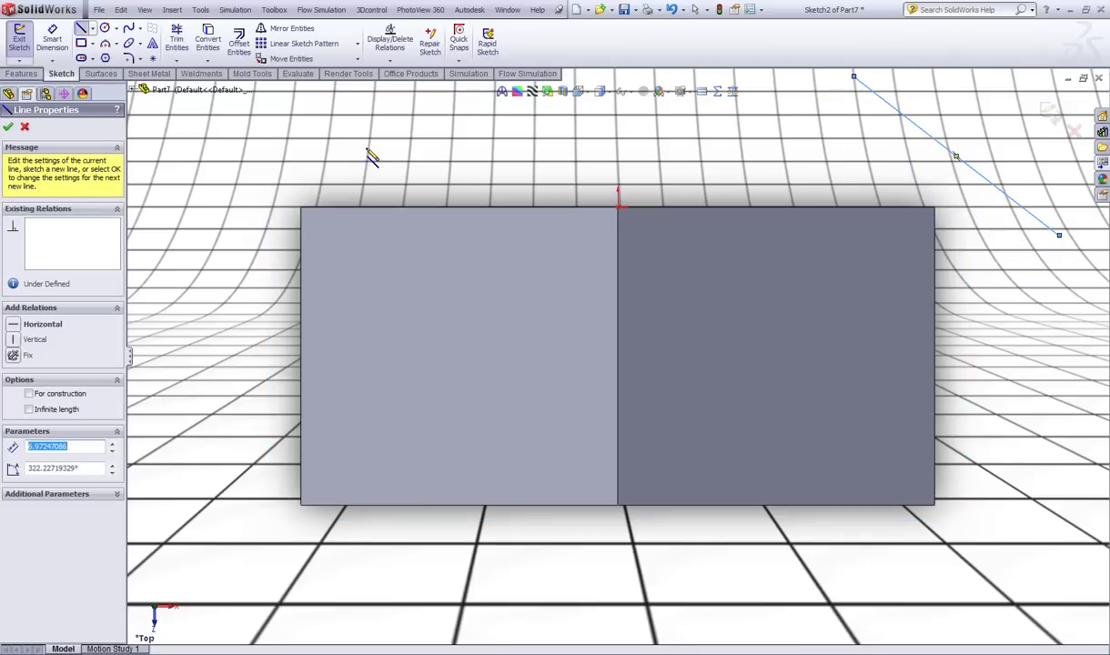
key("Escape")
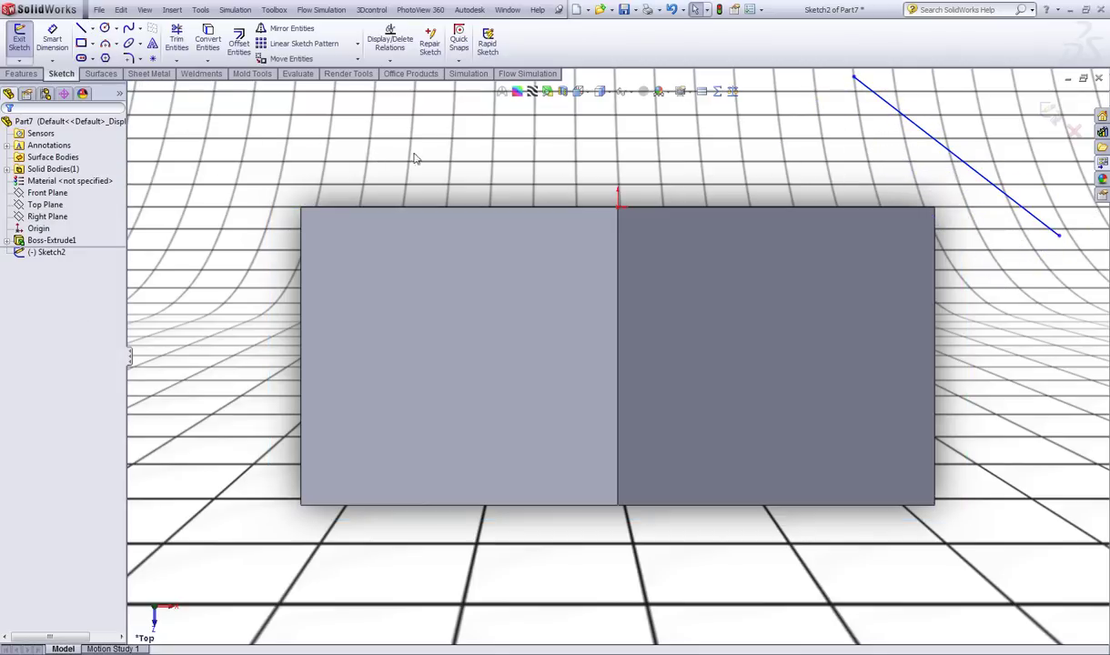
Make the slanted line's midpoint coincident with the upper-right corner of the hexagonal body
right_click(910, 128)
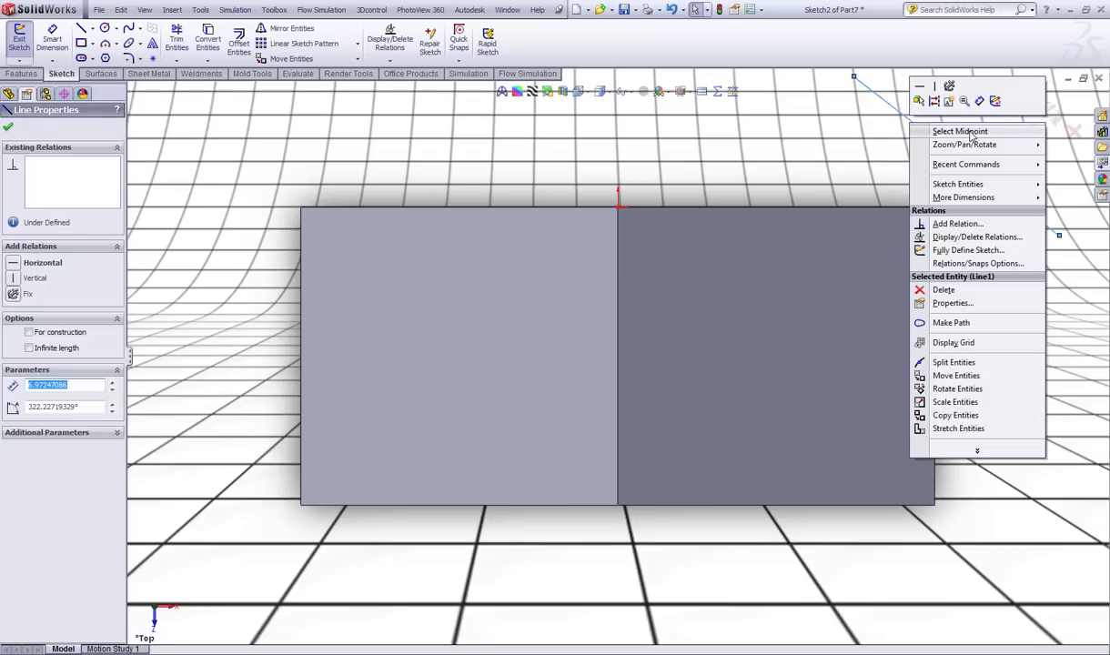
left_click(970, 132)
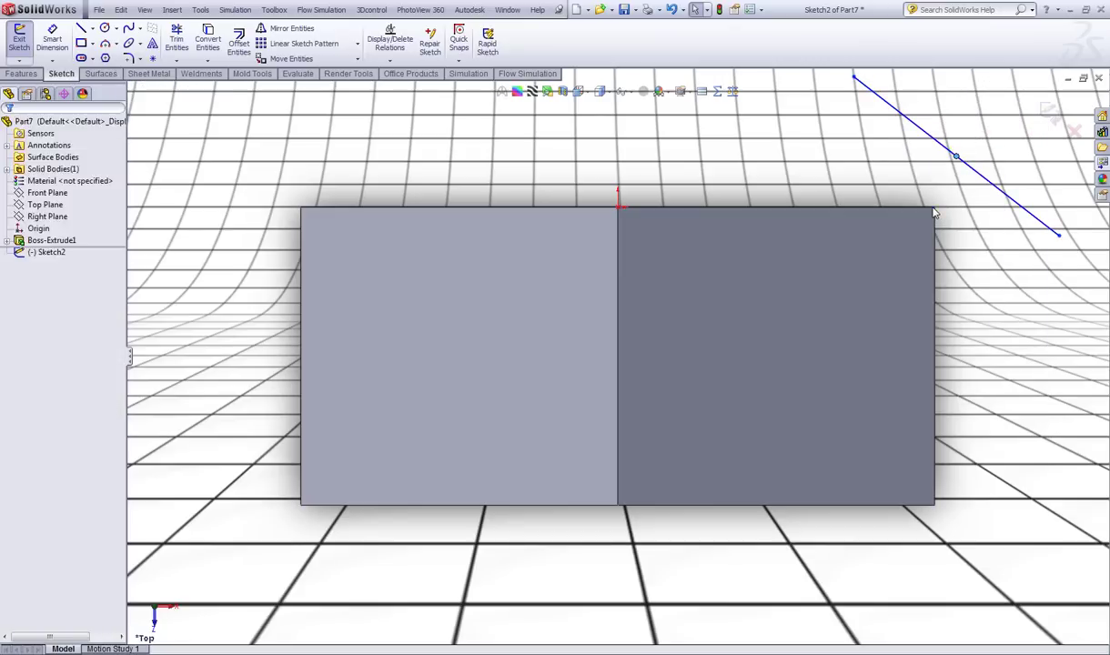
left_click(934, 208, "ctrl")
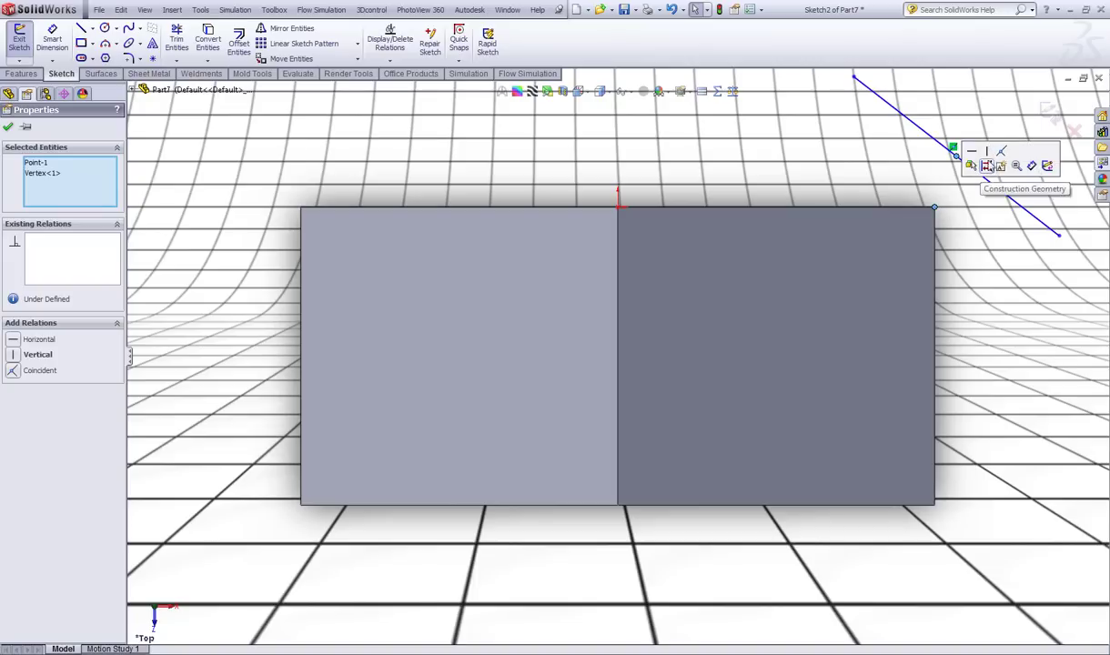
left_click(1001, 152)
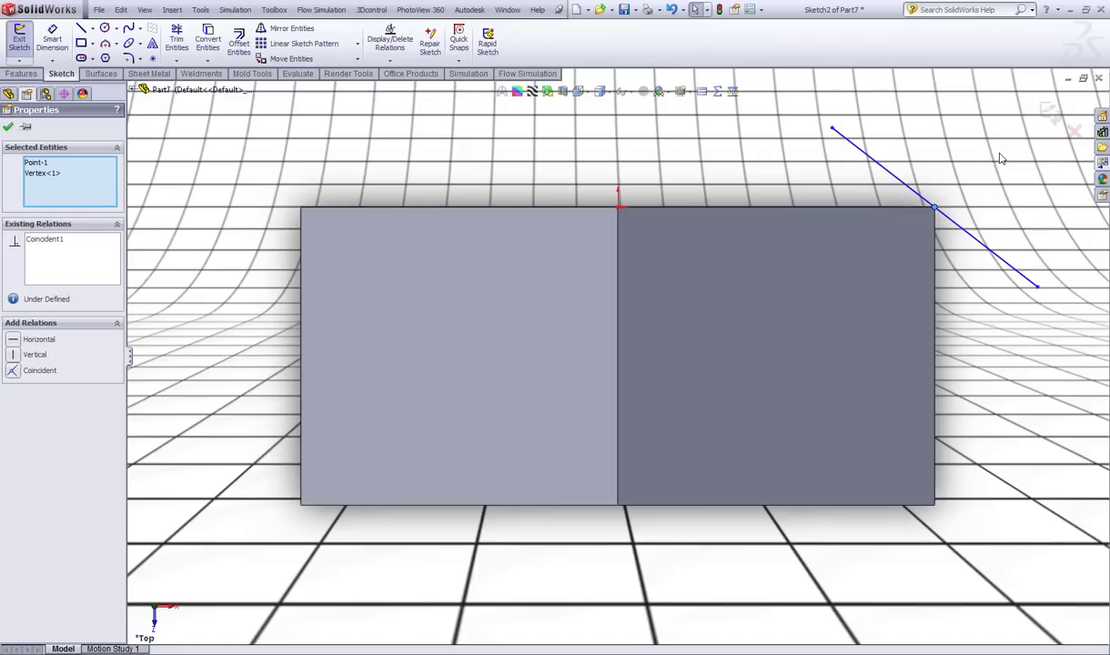
left_click(955, 146)
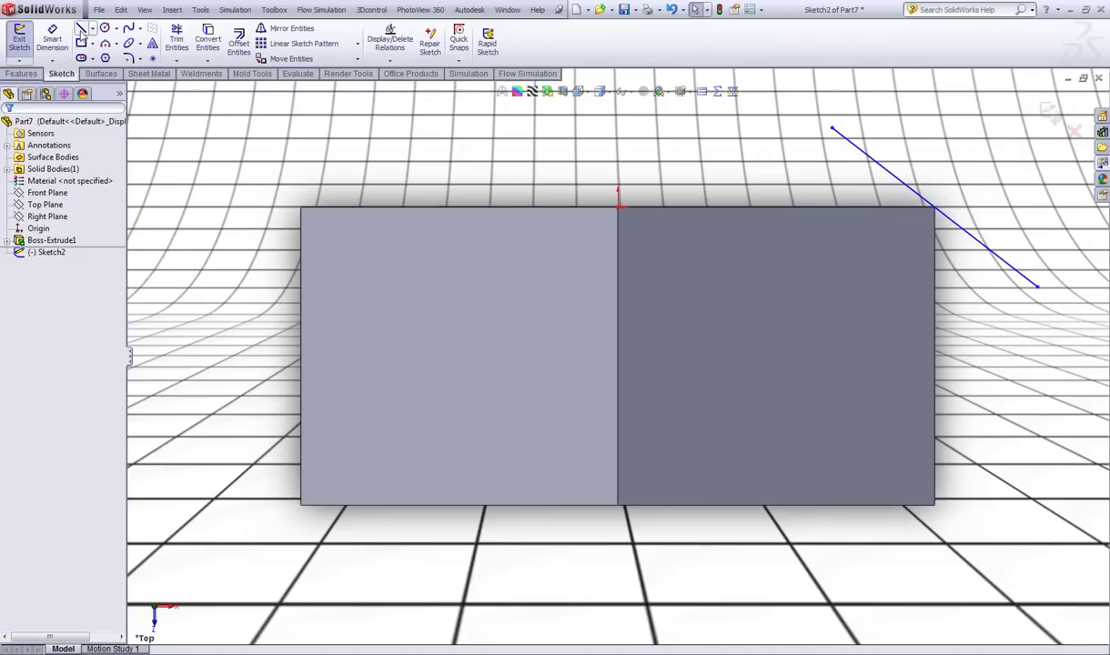
Close the slanted line into a right triangle with a horizontal line from its upper end and a vertical line to its lower end
left_click(81, 29)
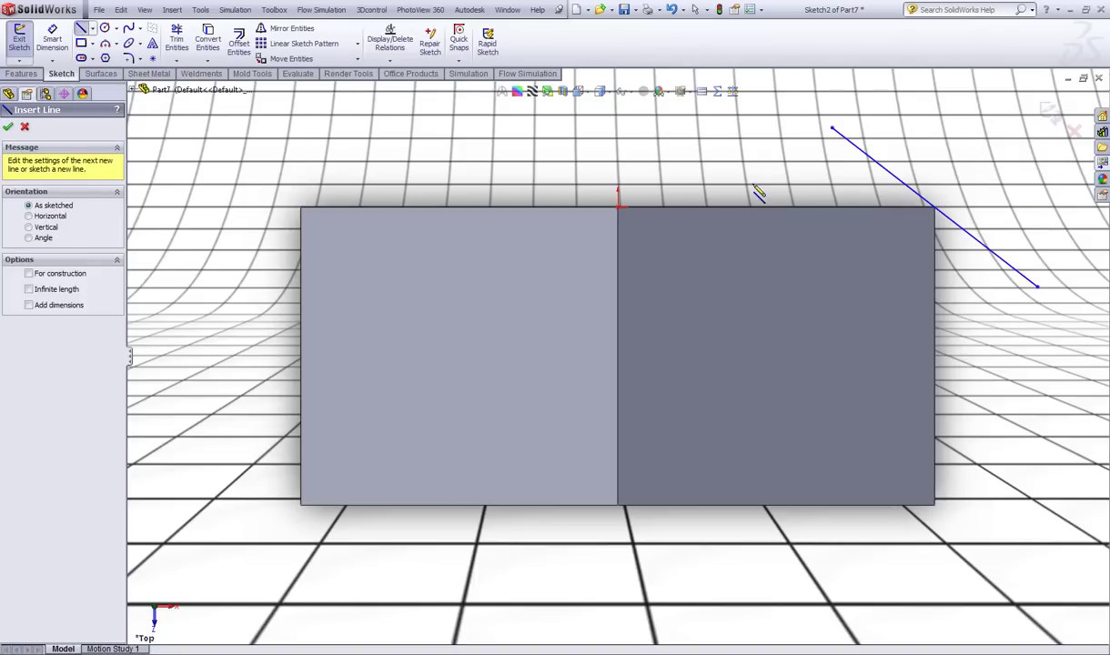
left_click(833, 128)
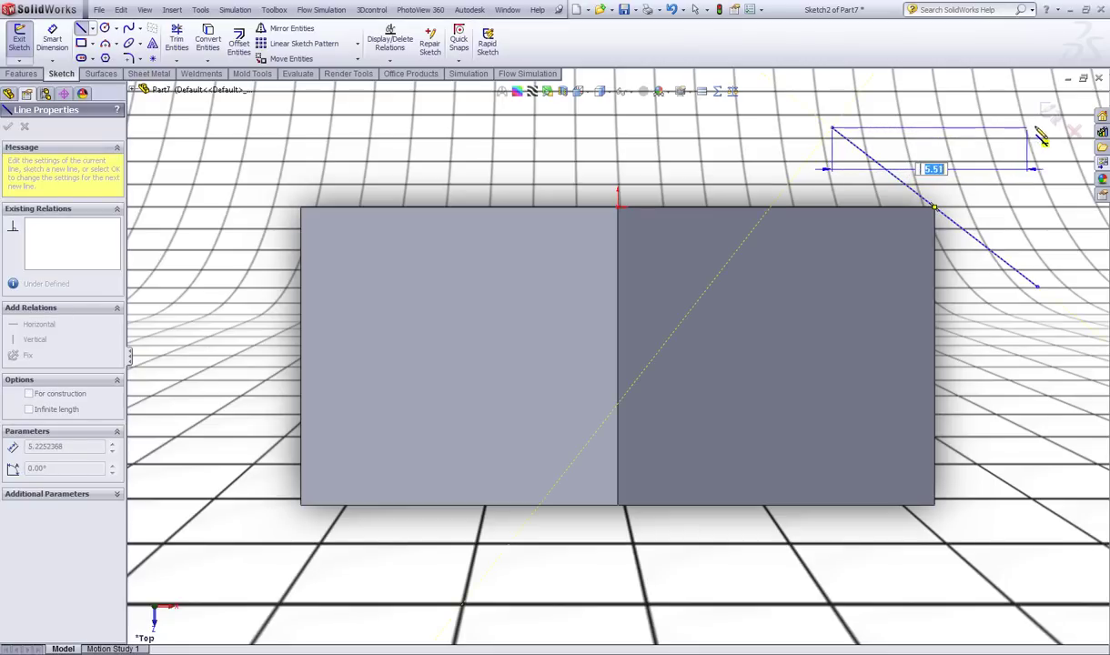
left_click(1037, 128)
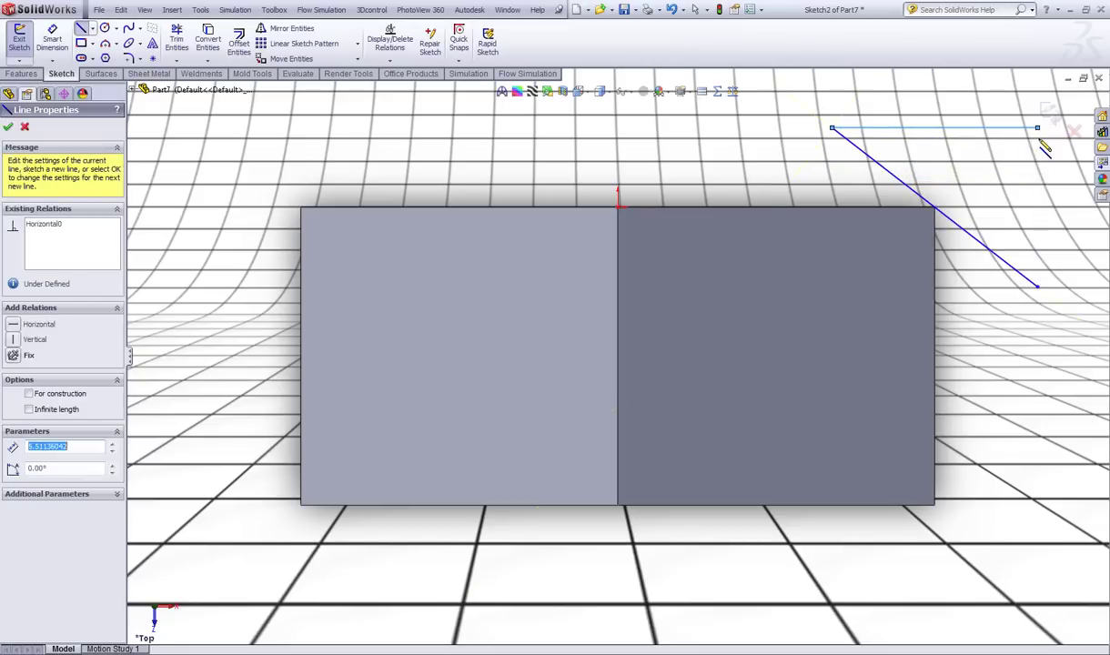
left_click(1038, 286)
Dimension the triangle's slanted side as 7 mm long
left_click(57, 42)
left_click(888, 171)
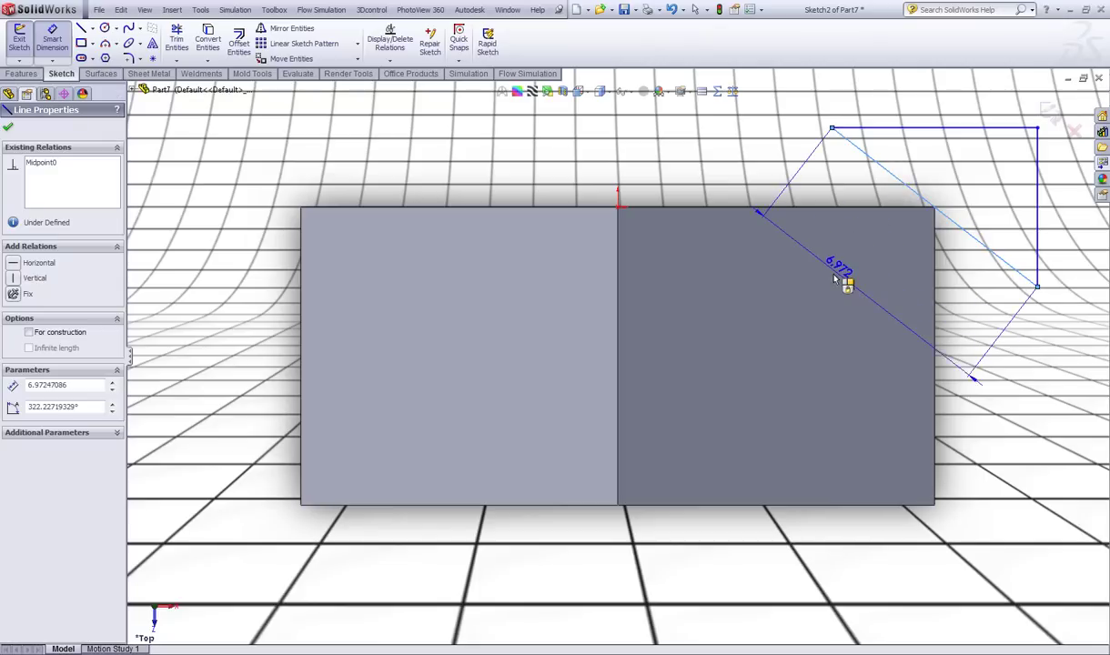
left_click(839, 282)
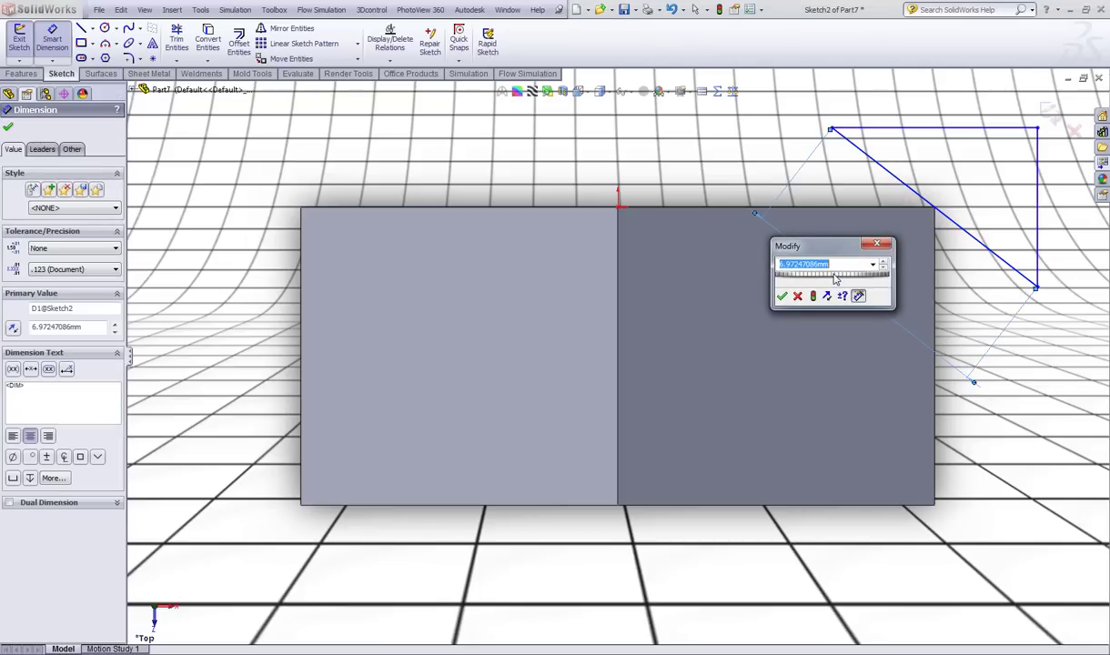
type("7")
key("Return")
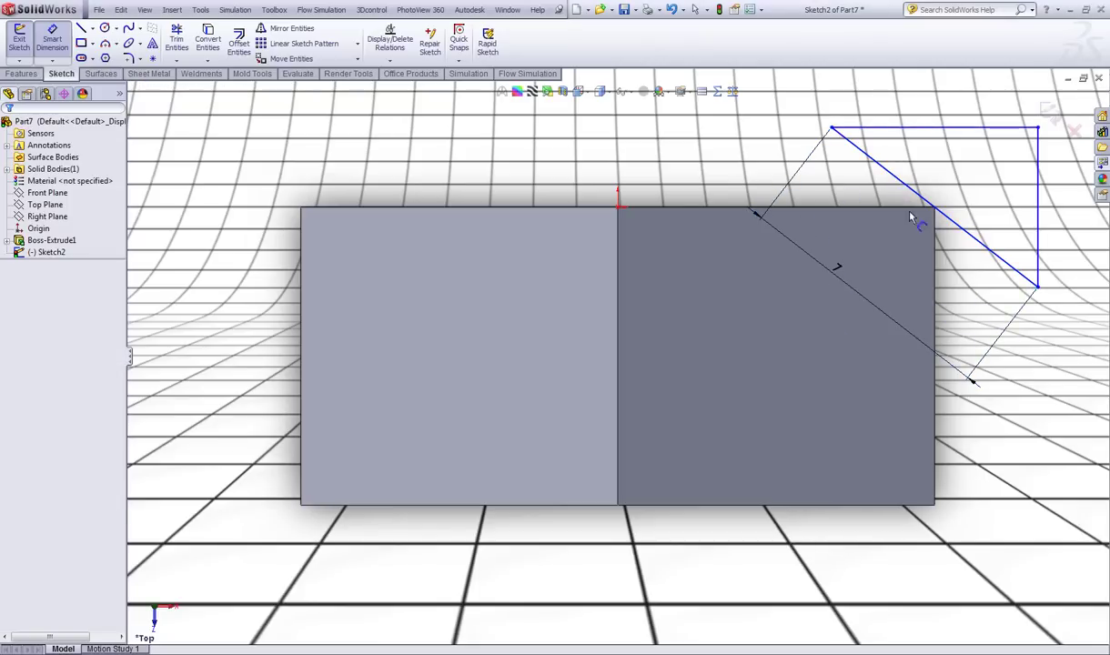
Dimension the angle between the triangle's slanted side and the body's right edge as 45°
mouse_move(995, 259)
left_mouse_down()
mouse_move(962, 301)
mouse_move(993, 265)
mouse_move(981, 260)
left_mouse_up()
left_click(980, 252)
left_click(935, 301)
left_click(988, 307)
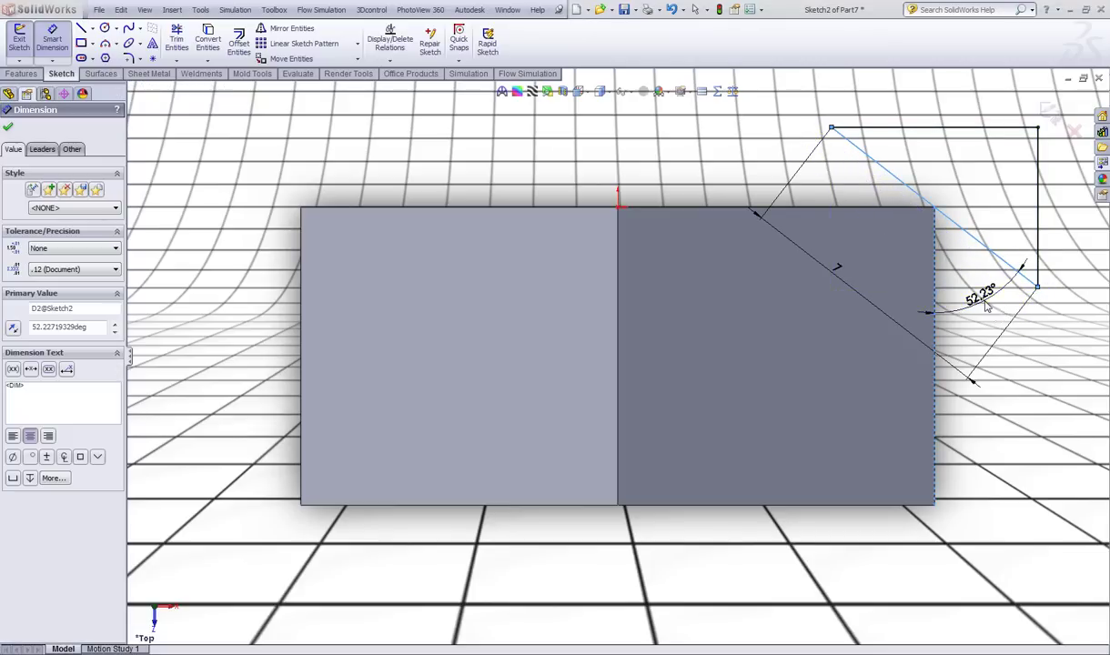
type("45")
key("Return")
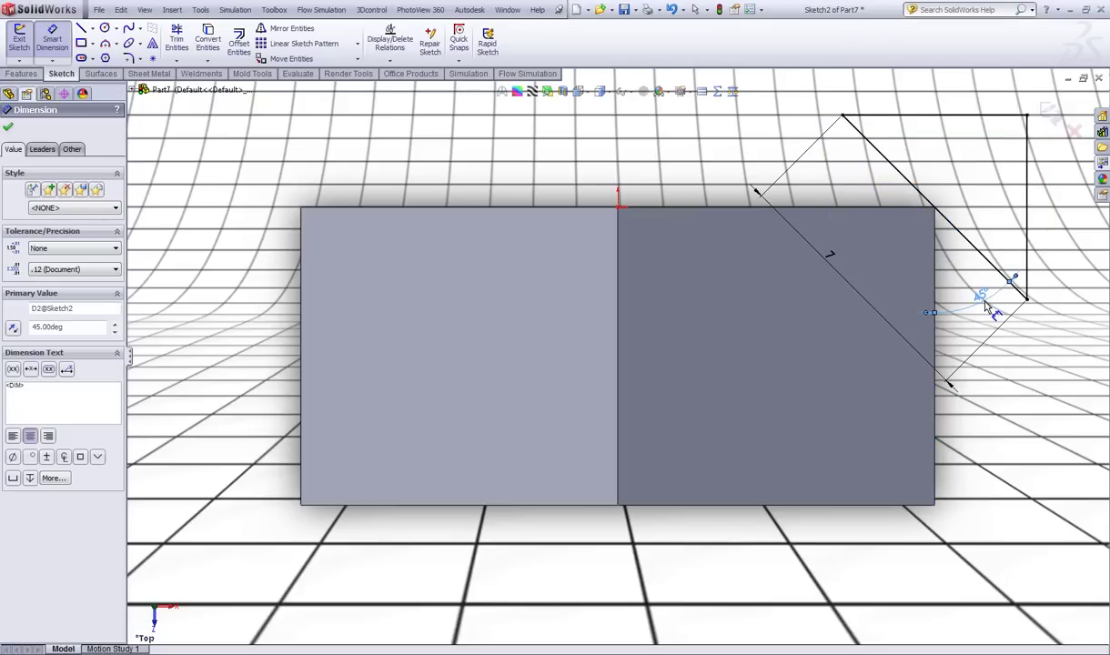
left_click(598, 164)
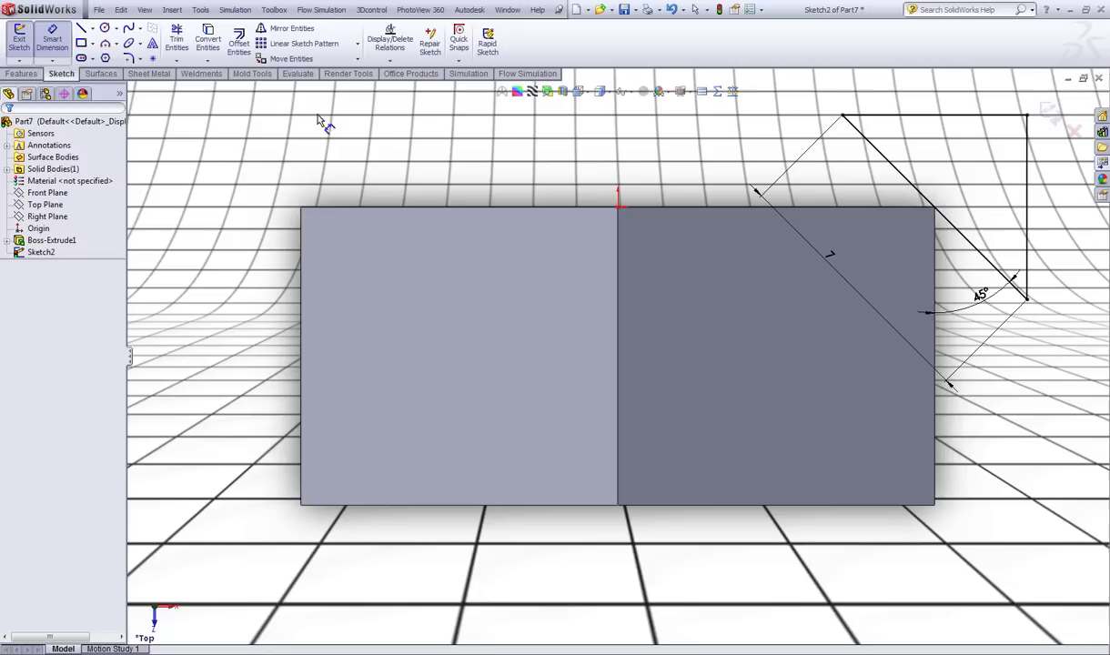
Draw a horizontal centerline outward from the midpoint of the hexagonal body's right edge
left_click(92, 28)
left_click(108, 55)
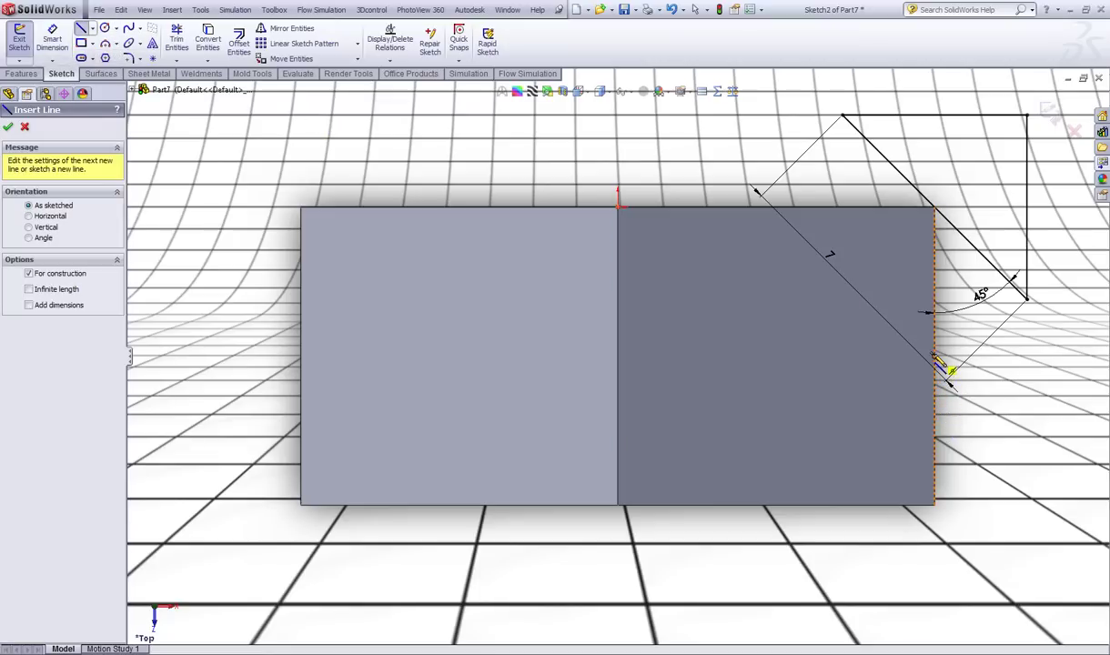
left_click(934, 356)
left_click(1083, 357)
key("Escape")
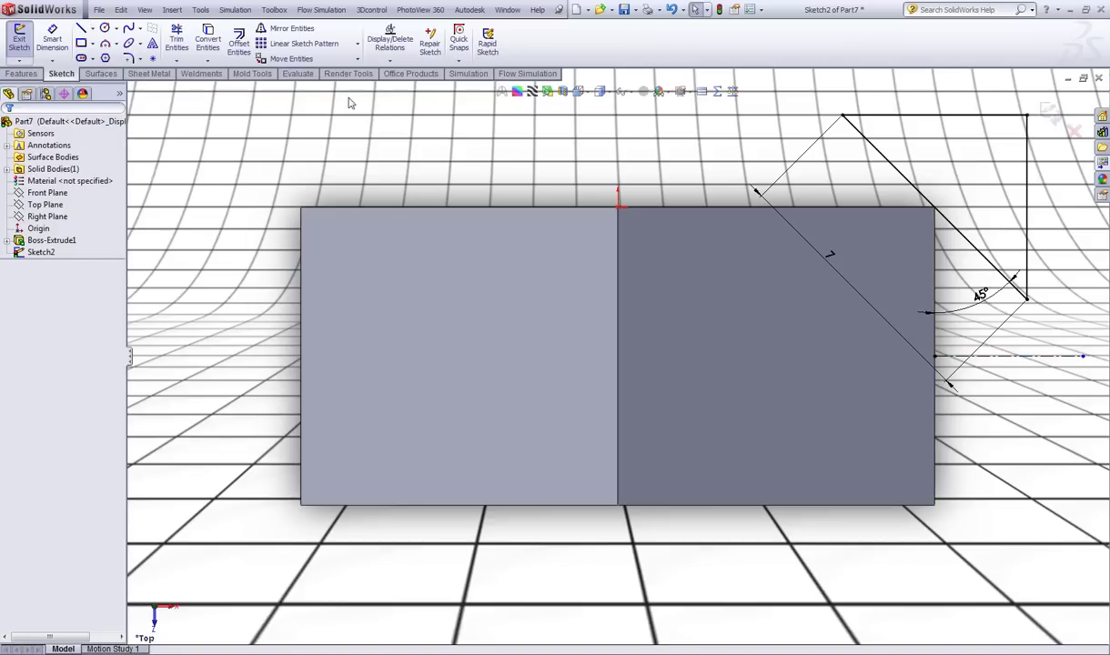
Mirror the triangle's three lines about the horizontal centerline and exit the sketch
left_click(290, 28)
mouse_move(804, 91)
left_mouse_down()
mouse_move(1004, 230)
mouse_move(1072, 331)
left_mouse_up()
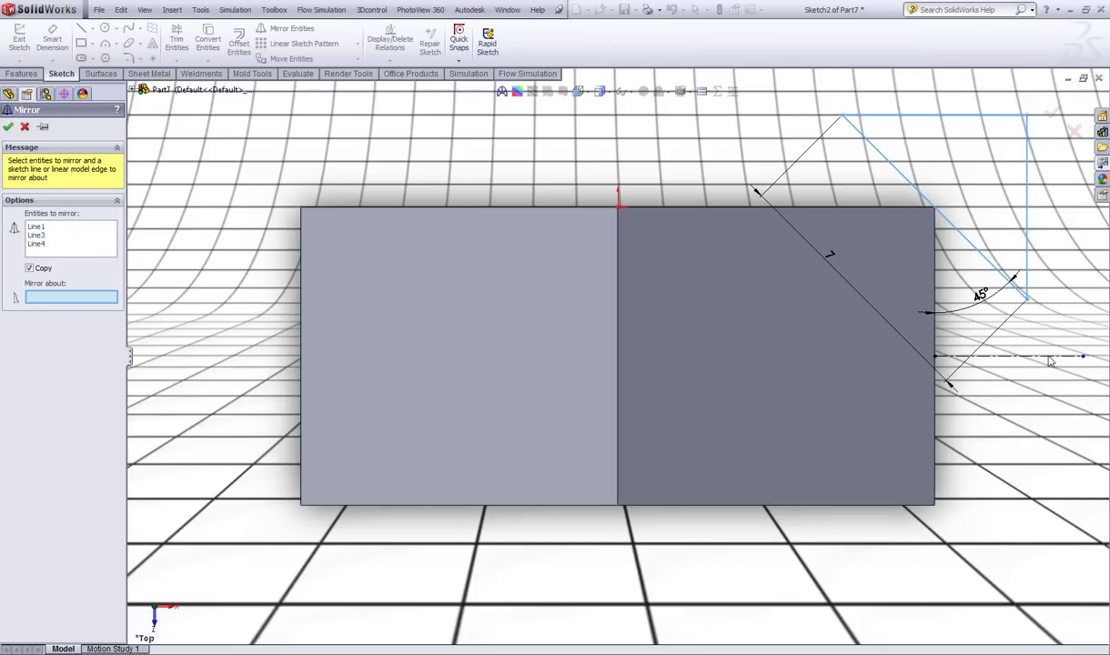
left_click(1050, 358)
right_click(1050, 361)
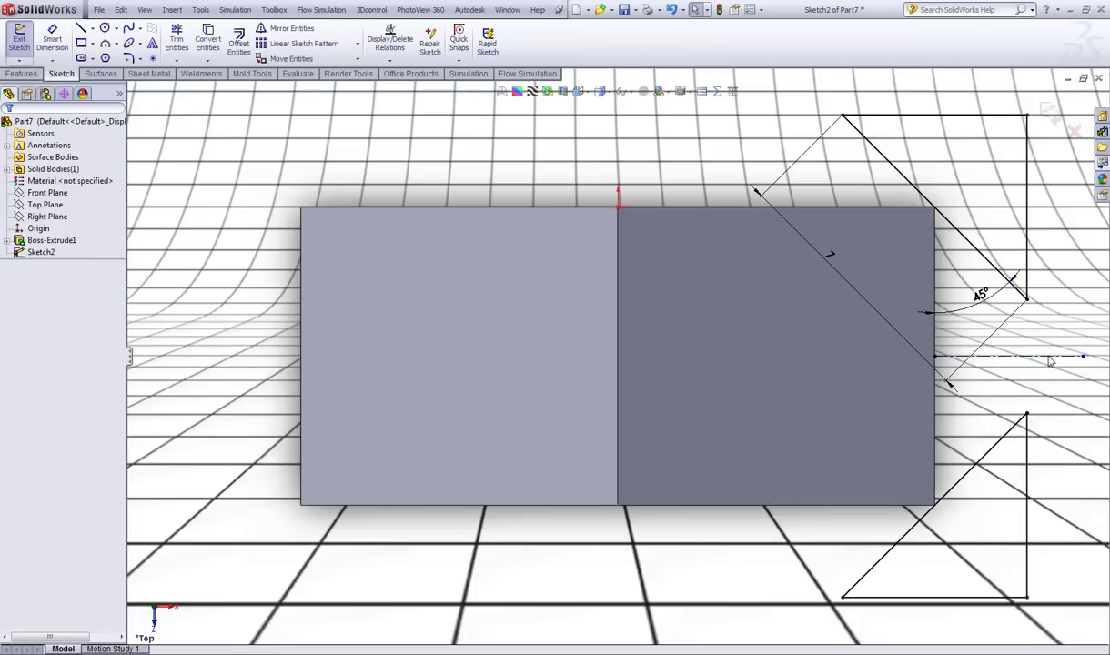
left_click(18, 41)
Create a reference axis through the nut's center at the intersection of the Top Plane and Right Plane
left_click(437, 158)
scroll(483, 160, "up", 4)
mouse_move(493, 162)
middle_mouse_down()
mouse_move(537, 159)
mouse_move(521, 112)
middle_mouse_up()
left_click(498, 61)
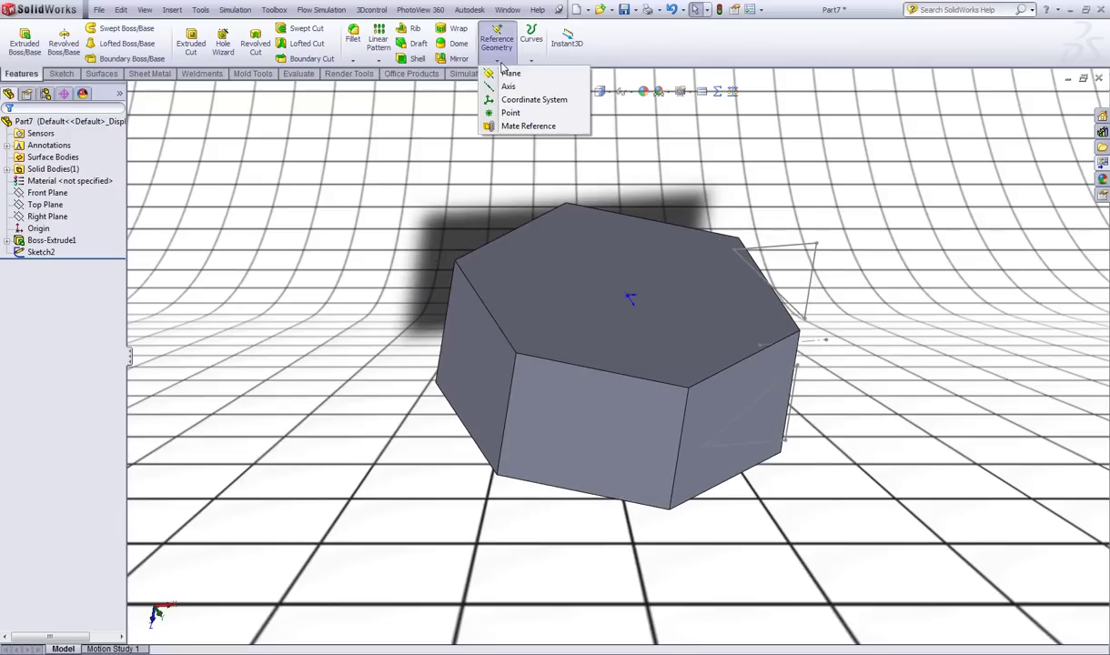
left_click(510, 87)
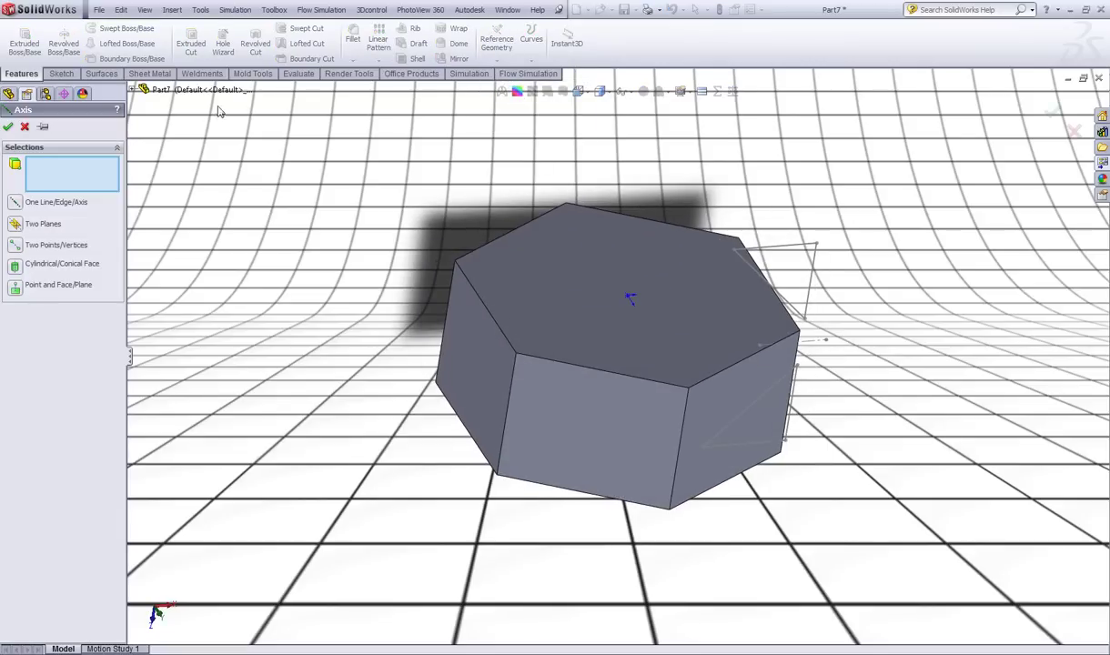
left_click(134, 91)
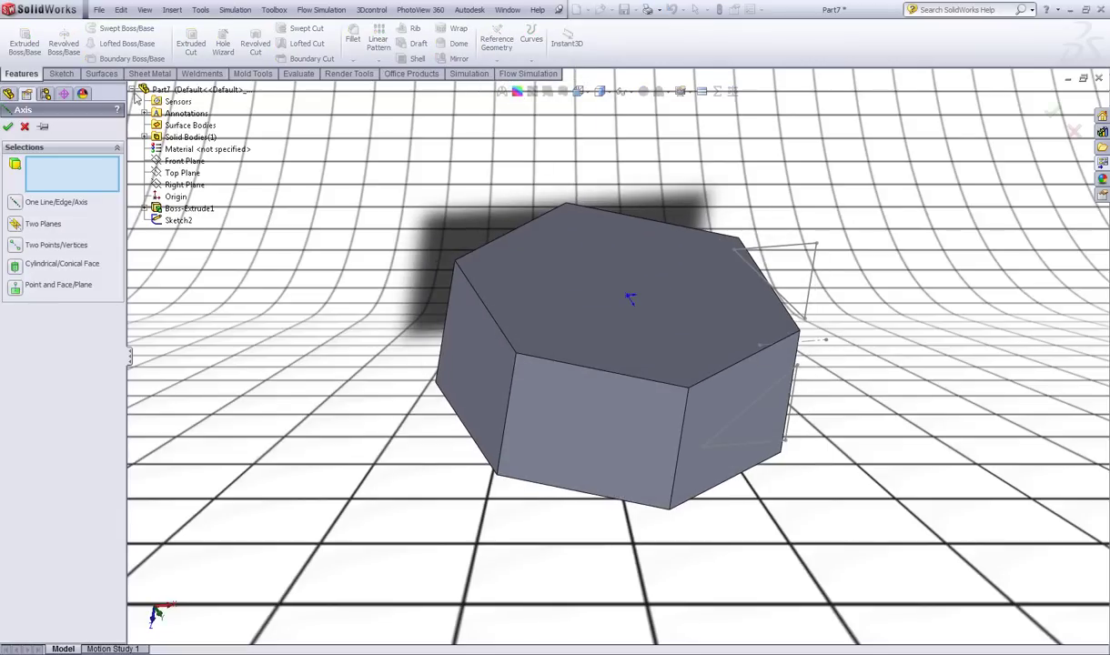
left_click(169, 174)
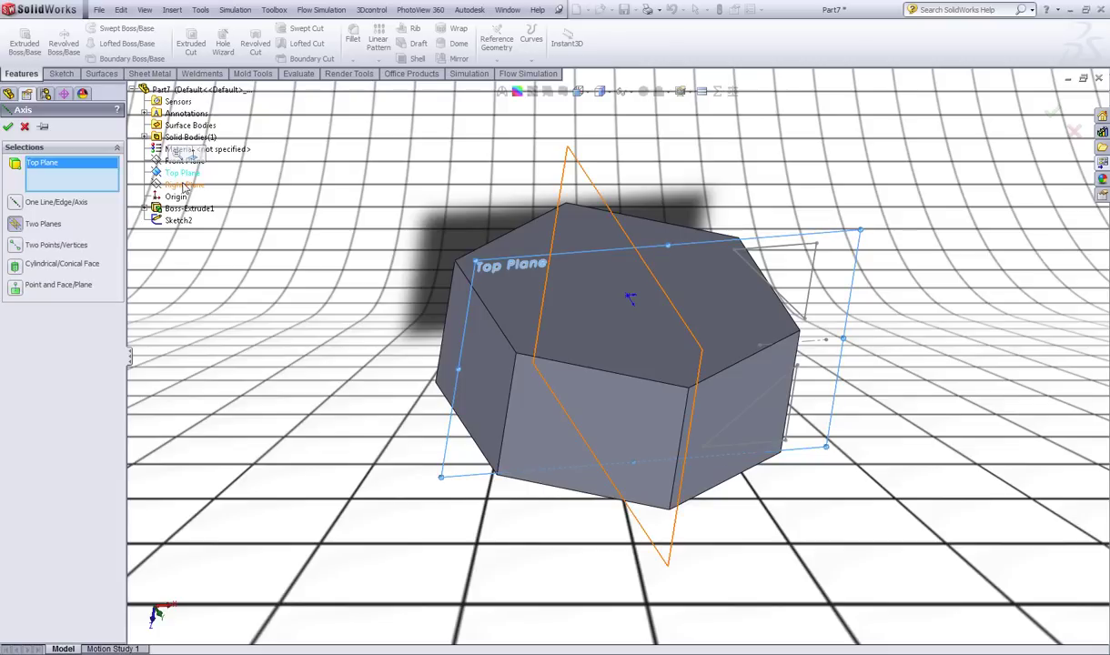
left_click(185, 185)
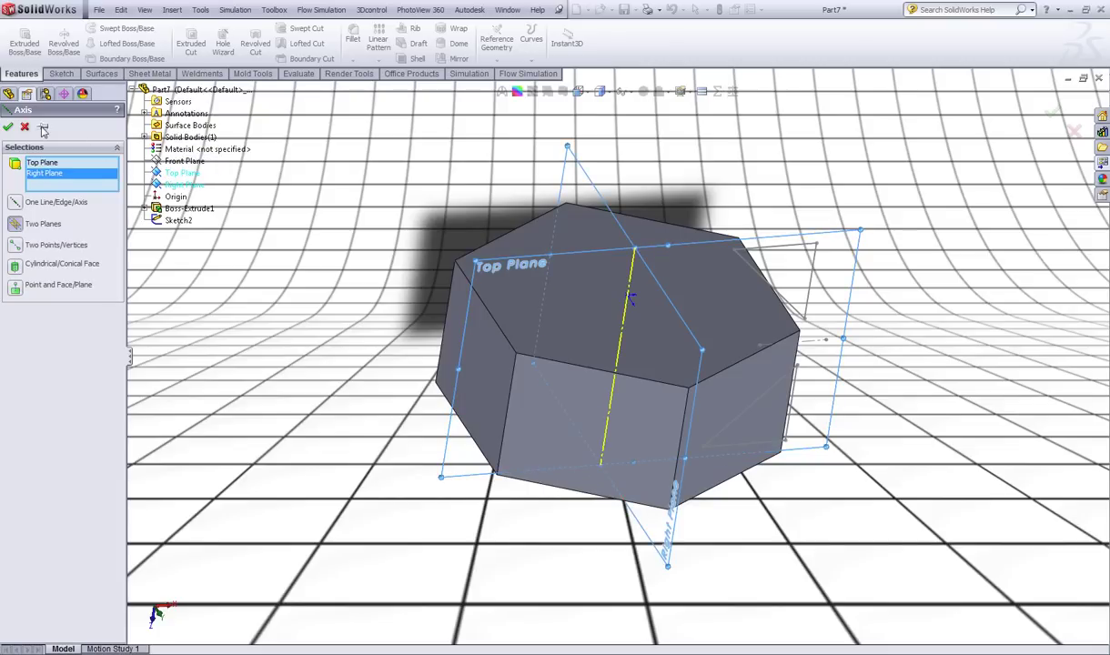
left_click(4, 130)
Revolve-cut the two-triangle sketch 360° around the central reference axis, replacing the sketch centerline as axis of revolution
left_click(325, 167)
middle_click_drag(337, 177, 324, 151)
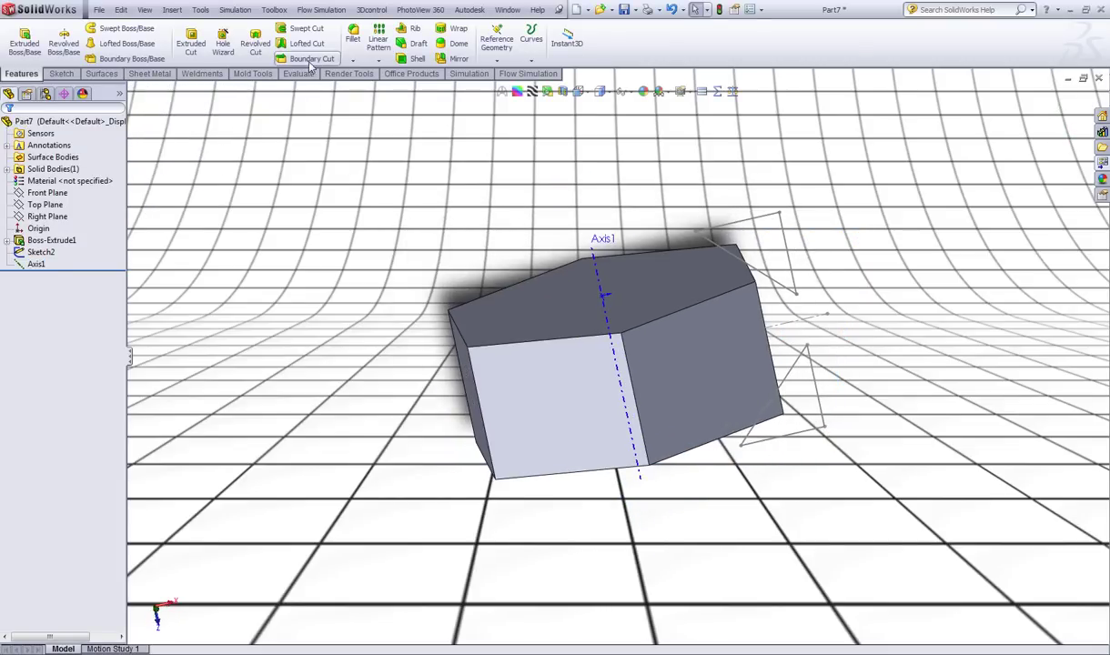
left_click(264, 57)
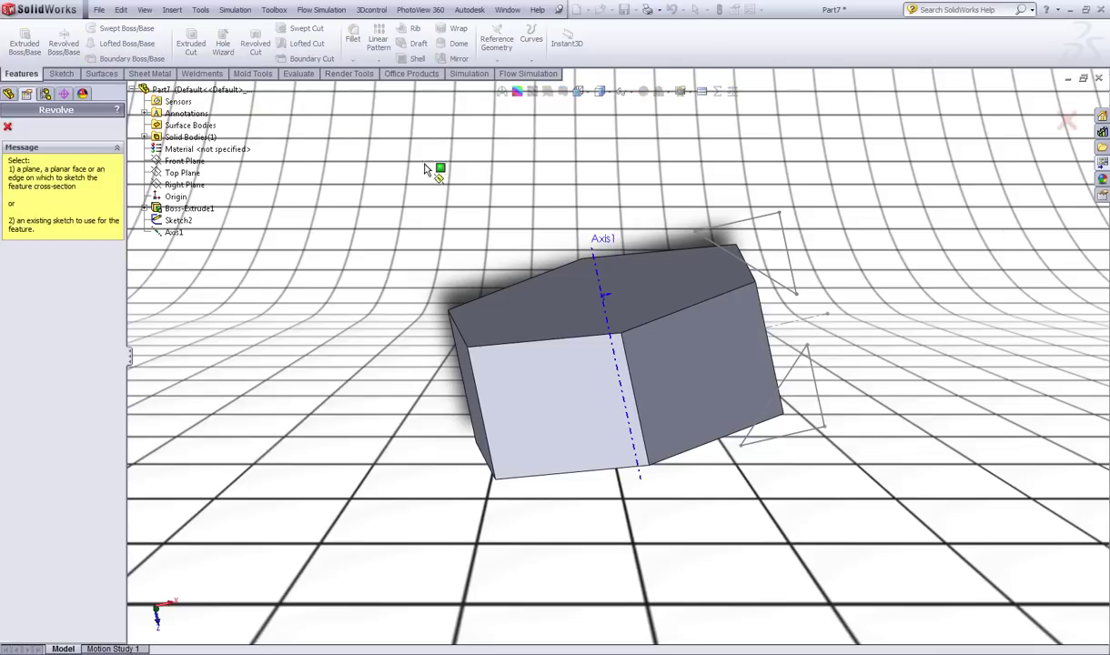
left_click(770, 237)
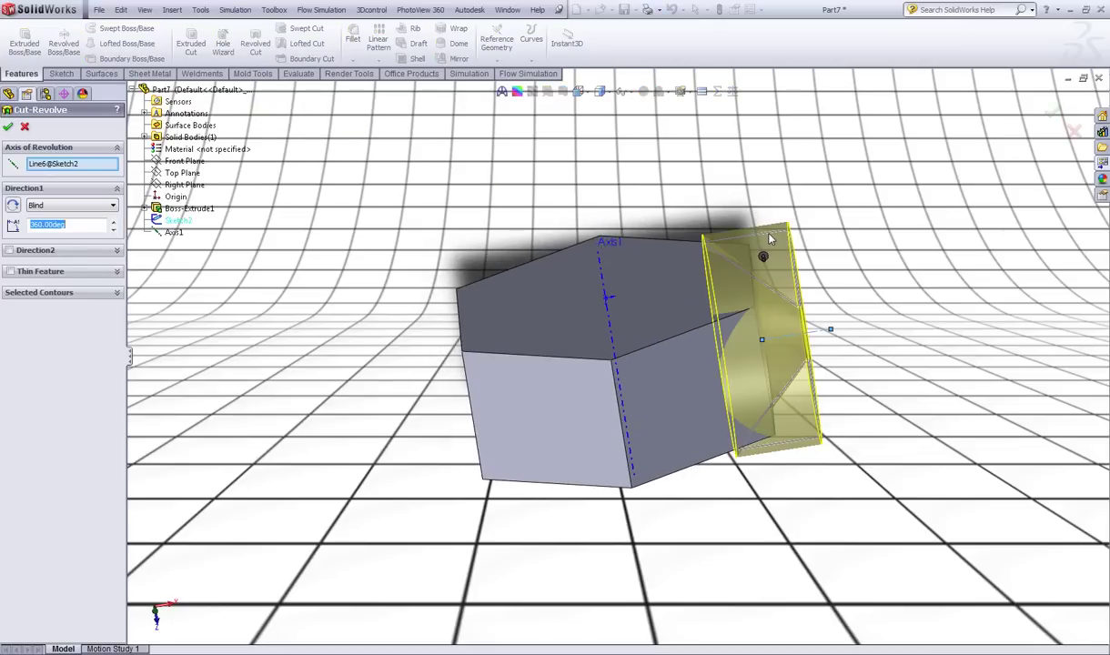
right_click(54, 173)
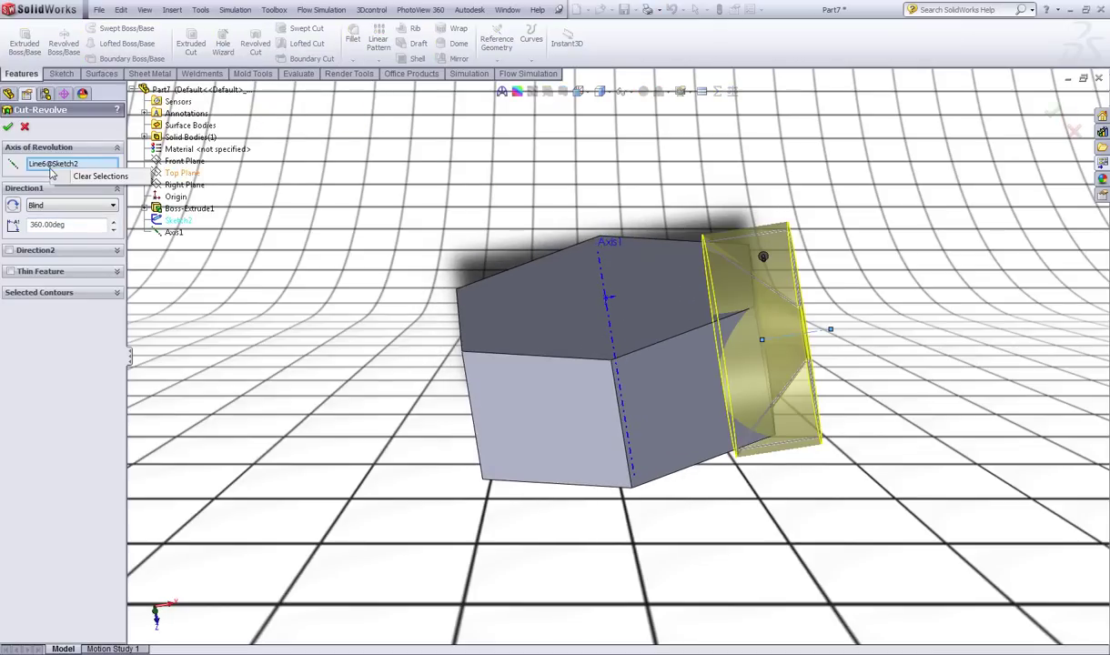
left_click(102, 177)
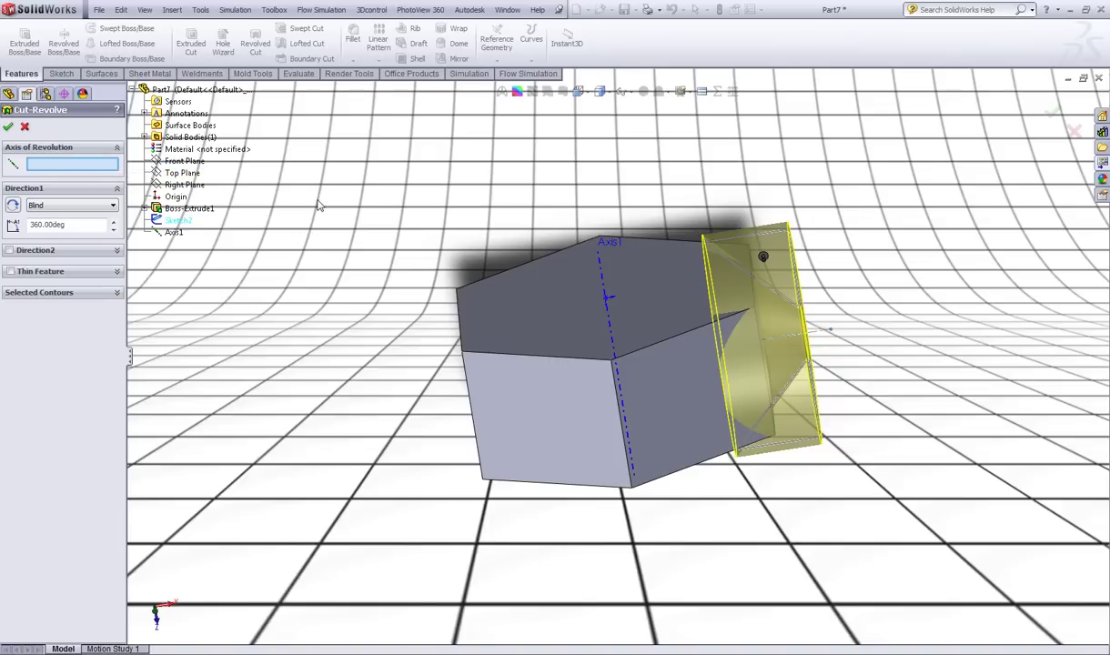
left_click(607, 284)
right_click(607, 282)
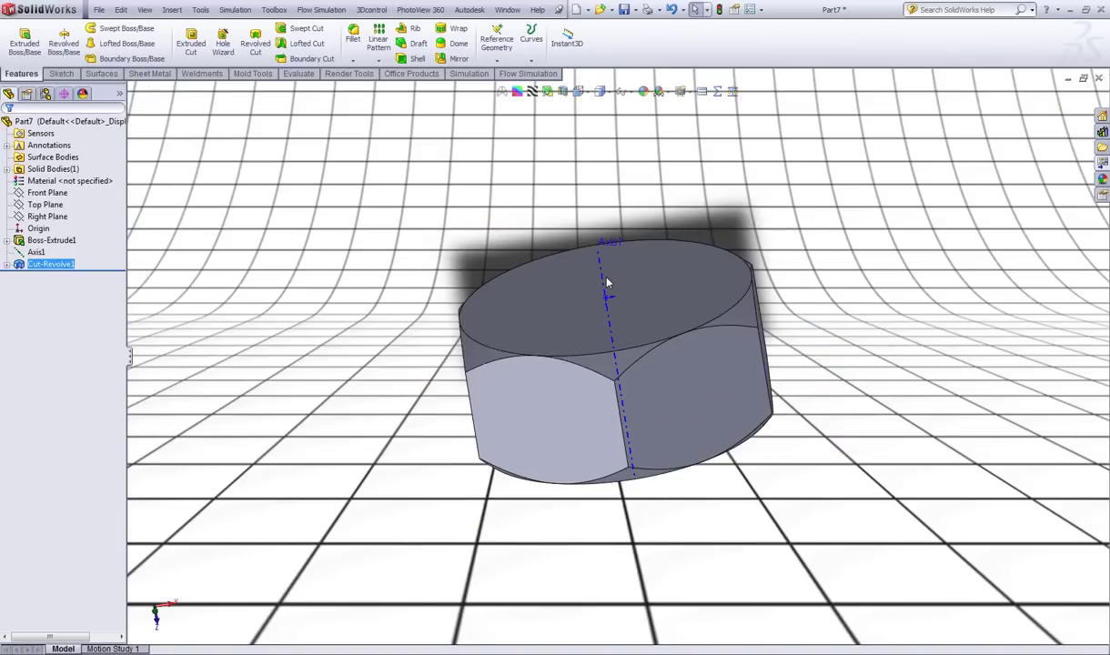
Hide the central reference axis
left_click(456, 206)
middle_click_drag(456, 207, 150, 238)
left_click(43, 255)
right_click(42, 256)
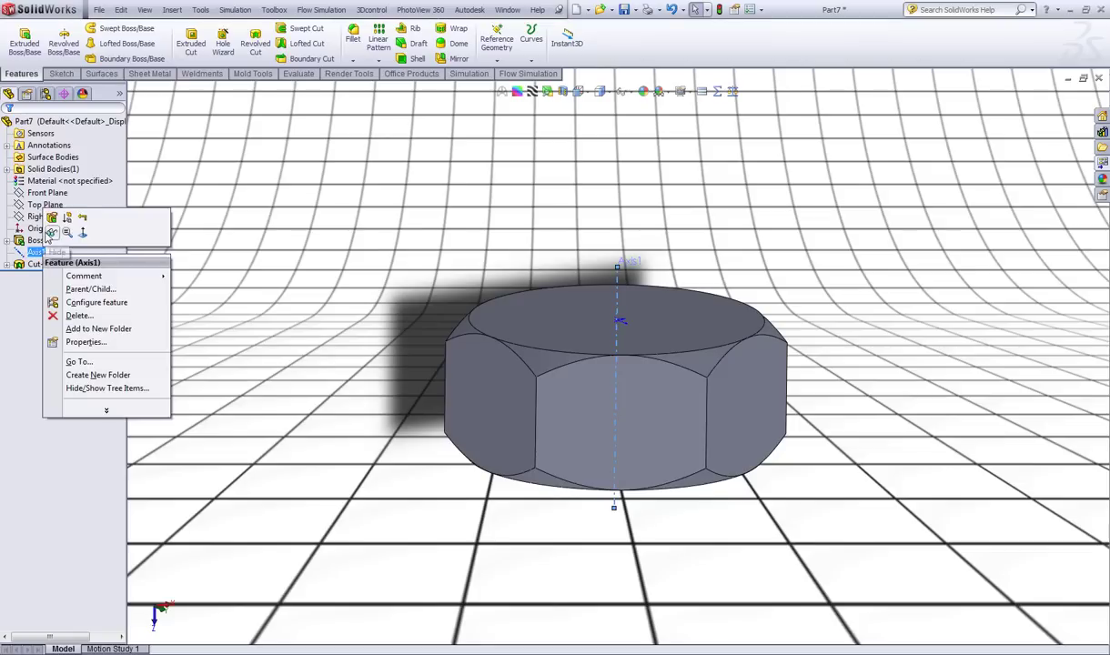
left_click(47, 230)
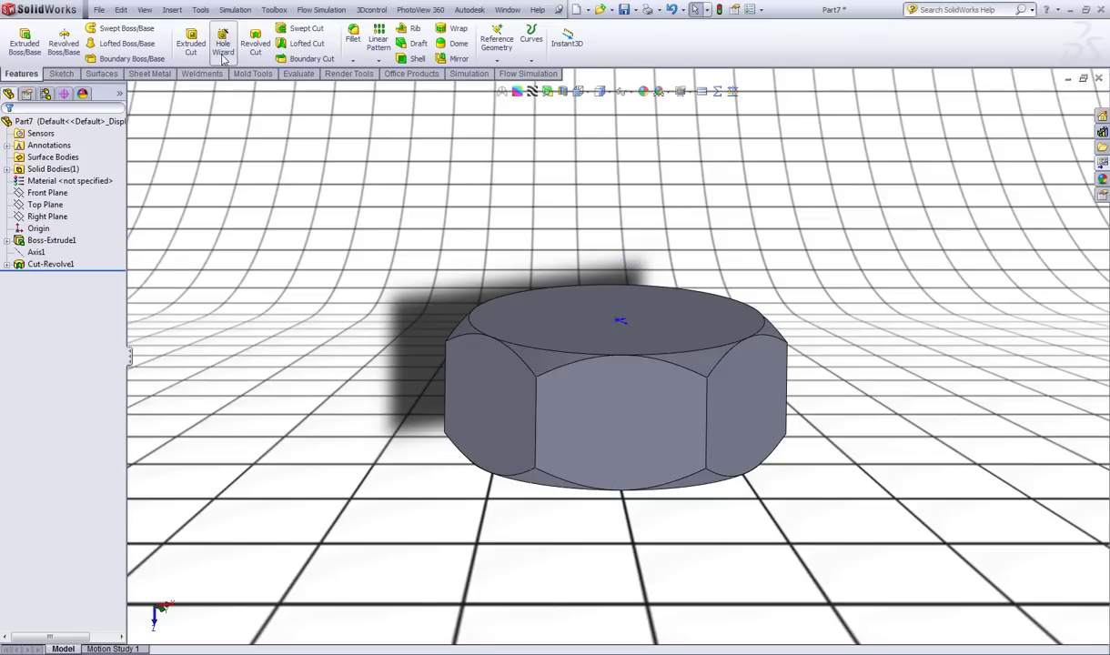
Place an M10x1.5 tapped hole on the nut's upper face with the Hole Wizard
left_click(222, 50)
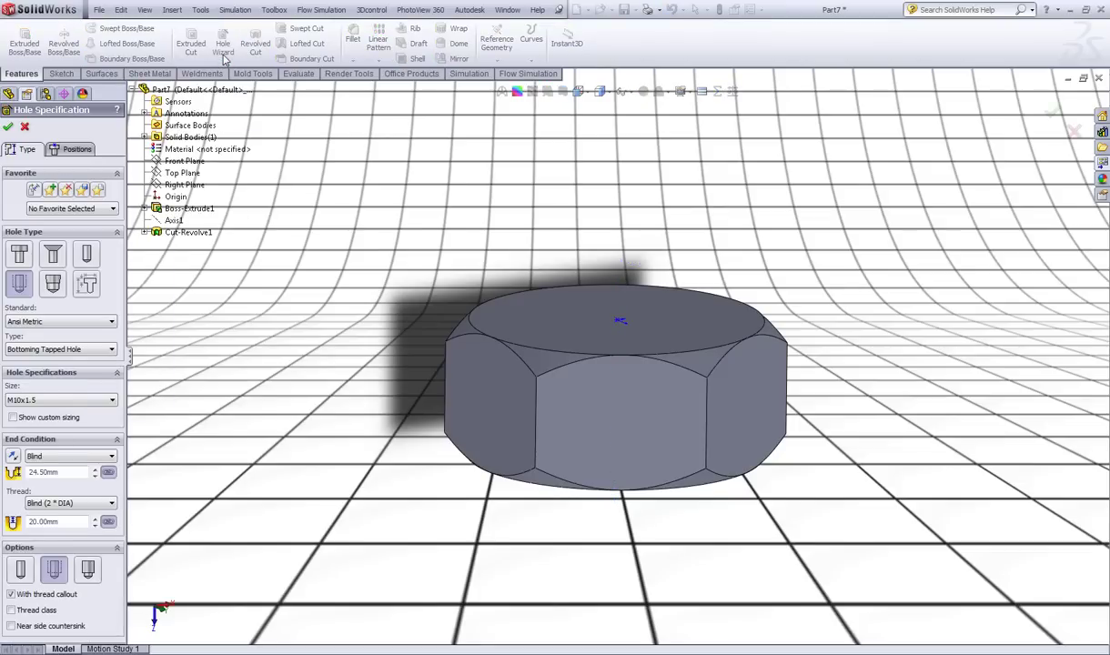
left_click(20, 293)
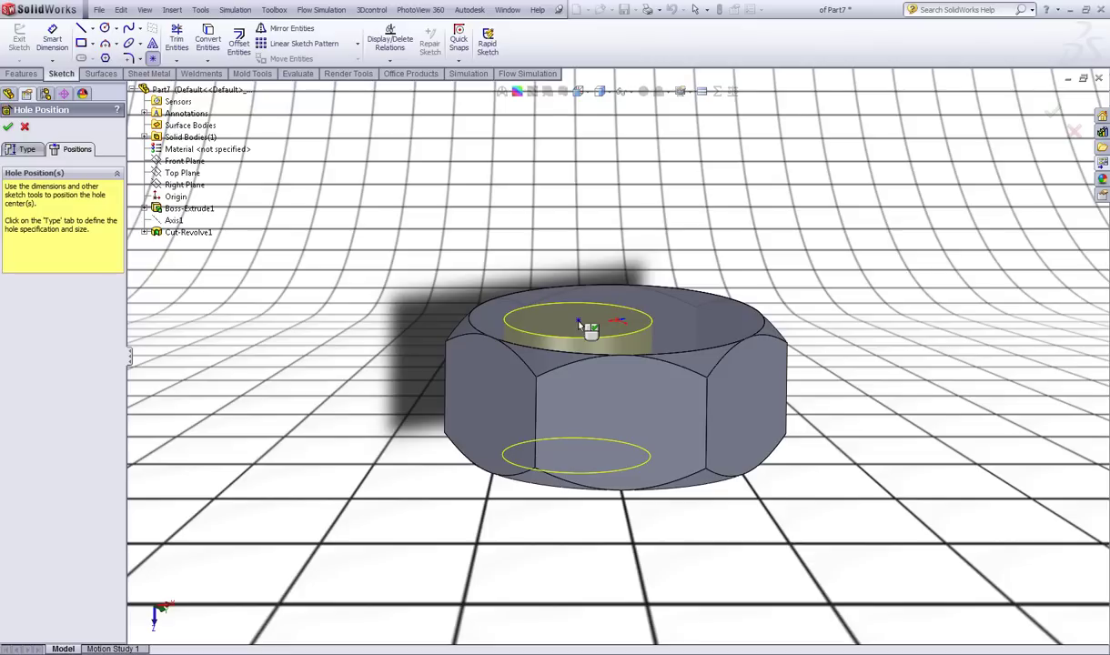
key("Escape")
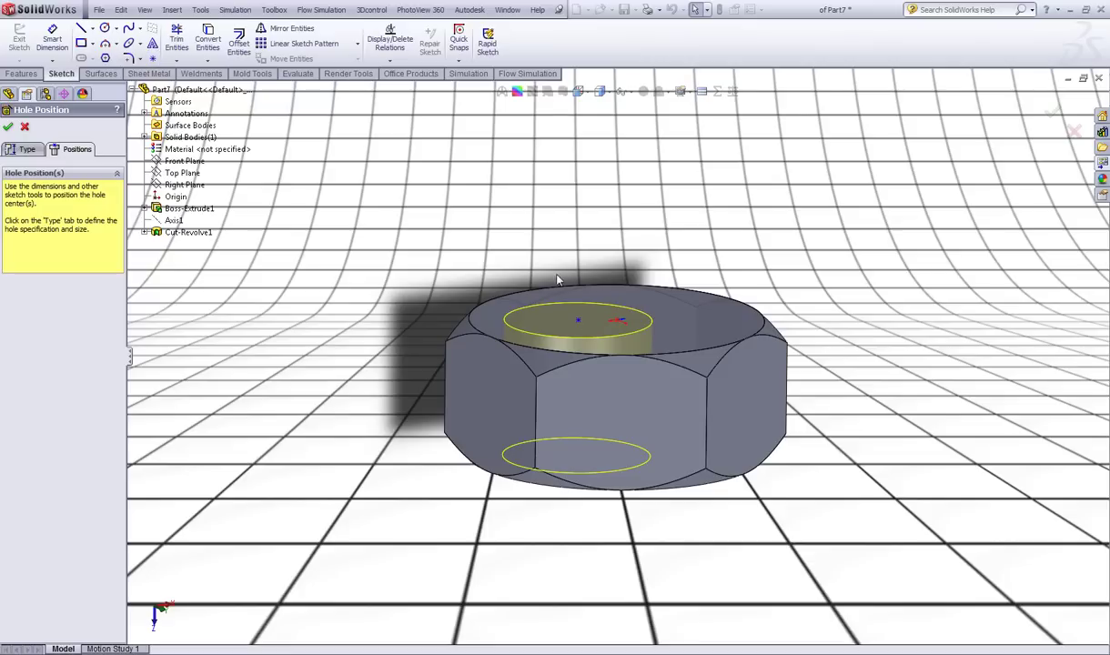
Center the tapped hole on the origin by setting its point's X and Y coordinates to 0, and finish the hole
left_click(578, 320)
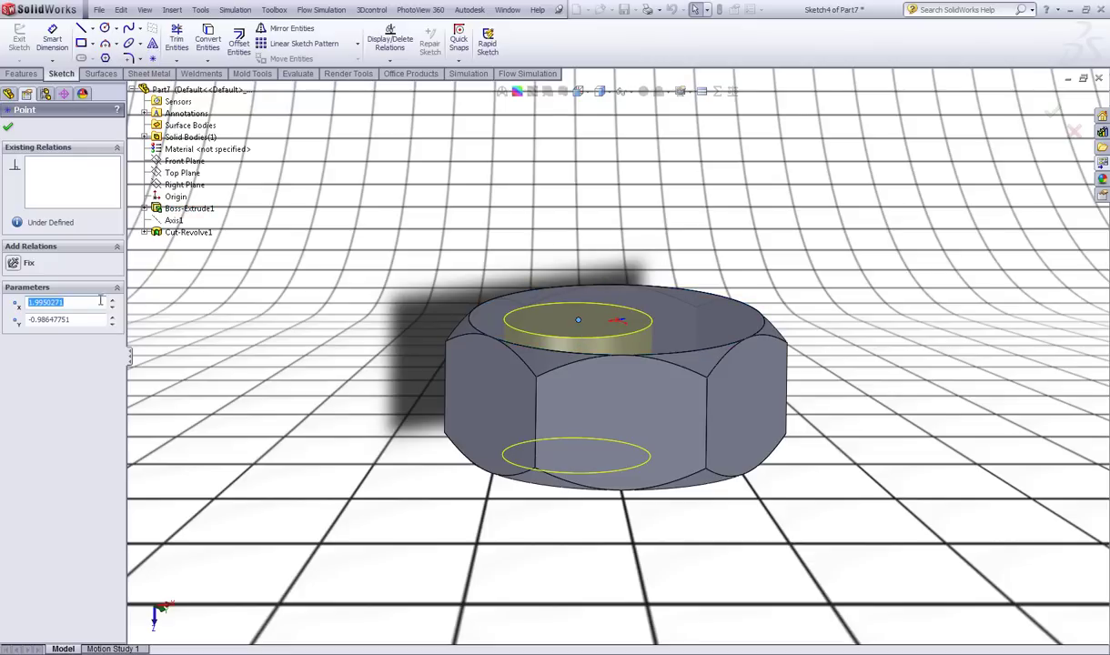
type("0")
key("Tab")
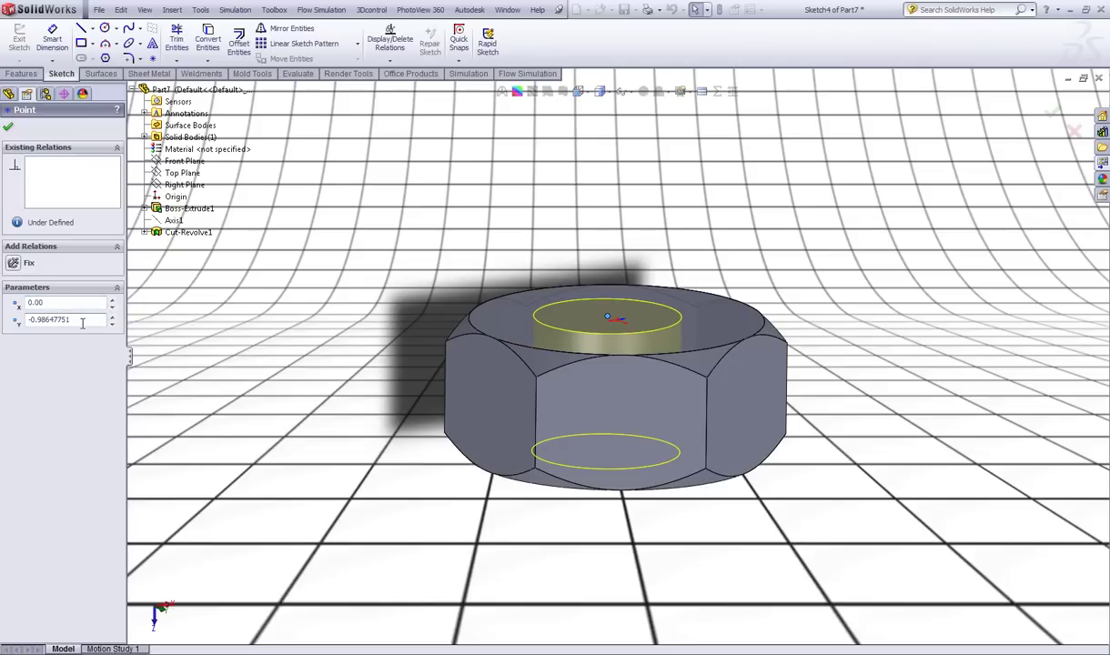
type("0")
key("Return")
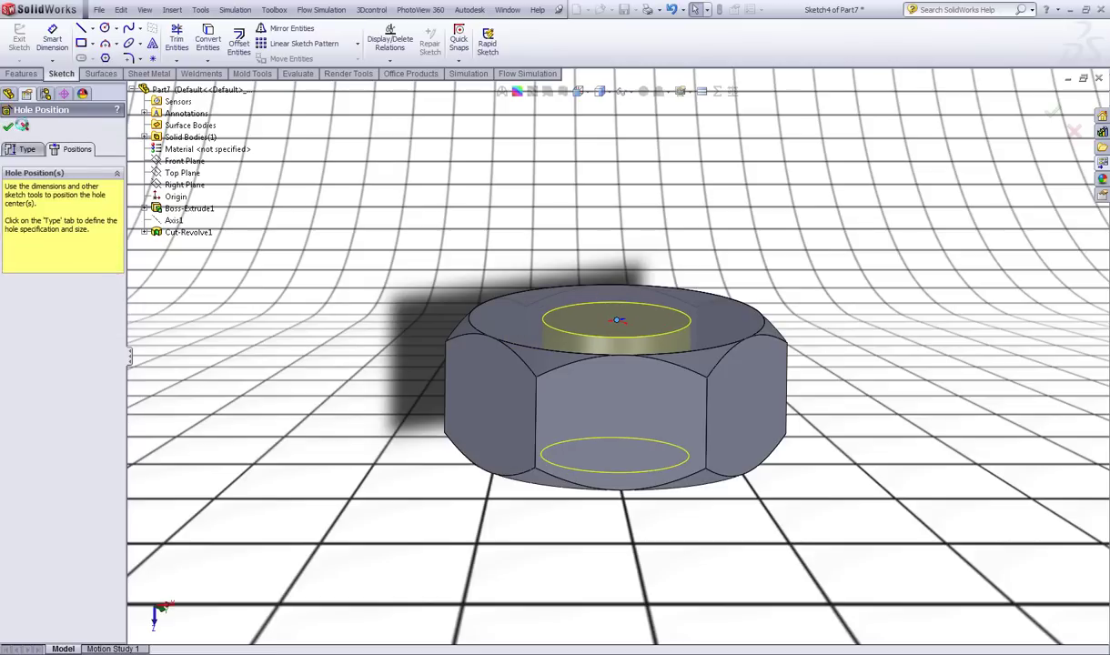
Chamfer the edges of the tapped hole's inner face by 0.5 mm at 45°
middle_click_drag(582, 191, 384, 111)
left_click(353, 61)
left_click(380, 92)
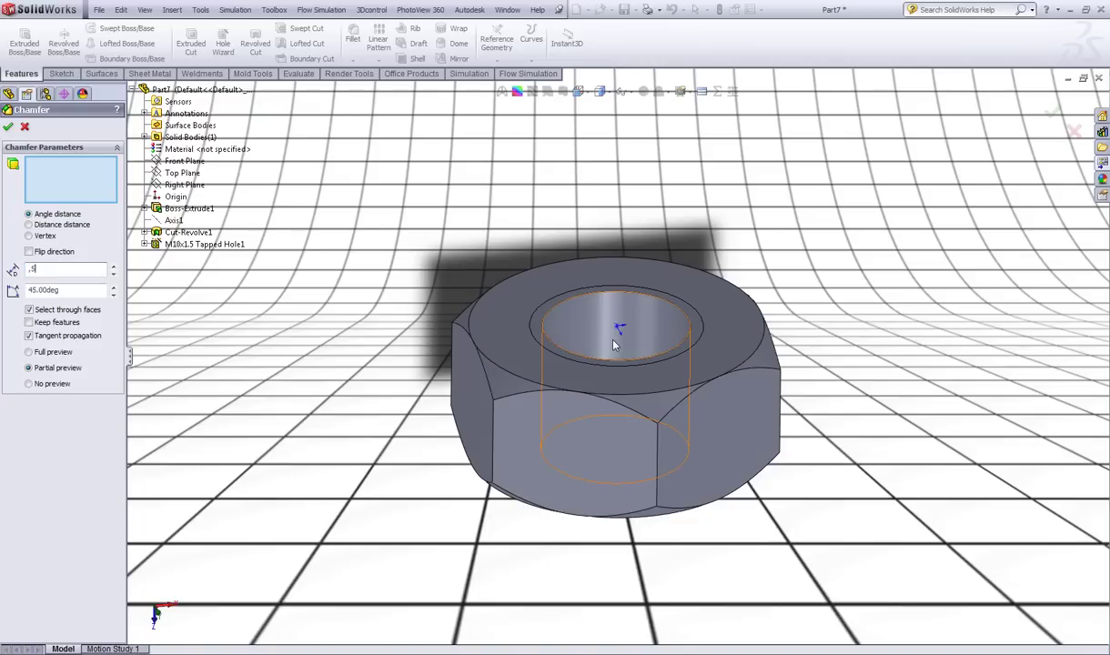
left_click(610, 341)
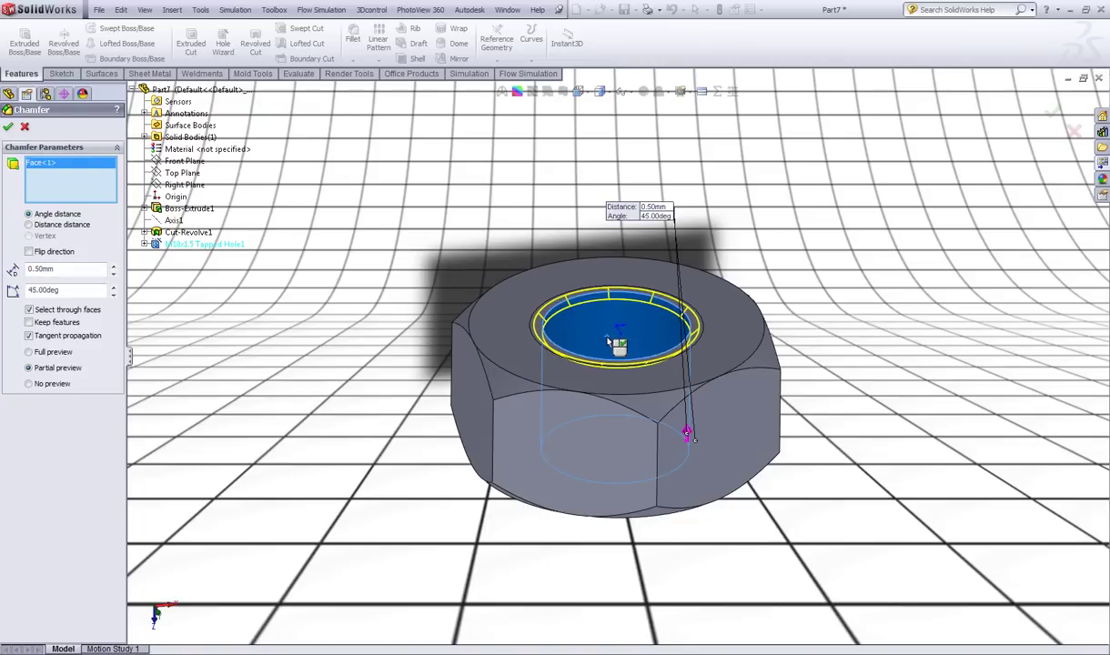
key("Return")
Examine the finished nut and its chamfered hole from several angles
key("Down")
key("Down")
key("Down")
key("Down")
key("Down")
key("Down")
key("Down")
key("Down")
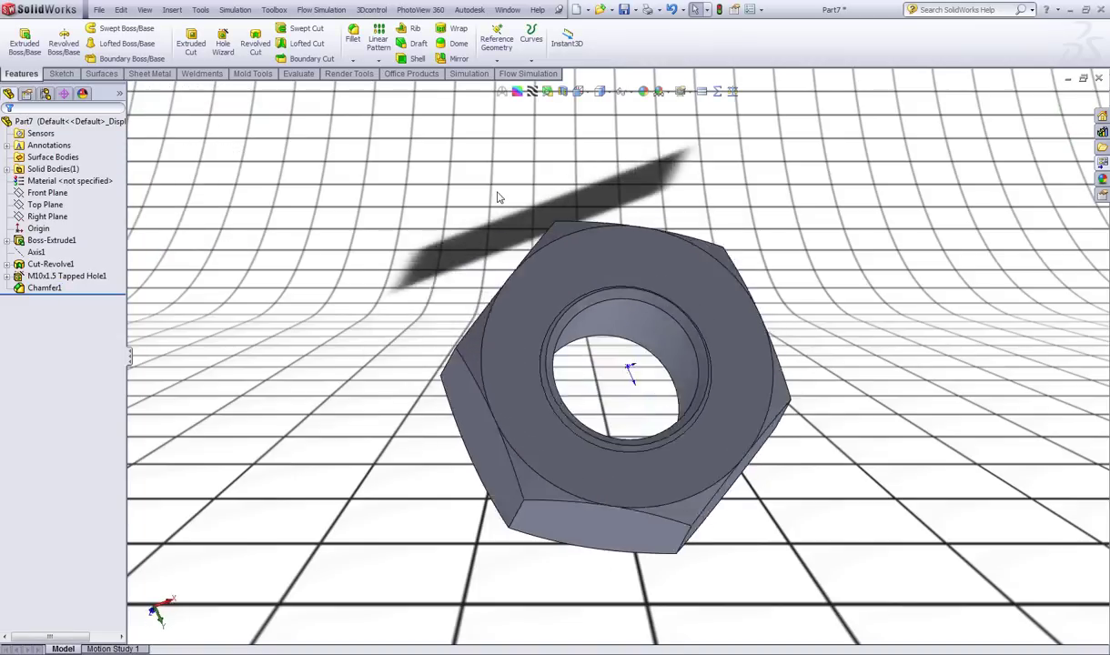
key("Down")
key("Down")
key("Down")
key("Down")
key("Down")
key("Down")
key("Down")
key("Down")
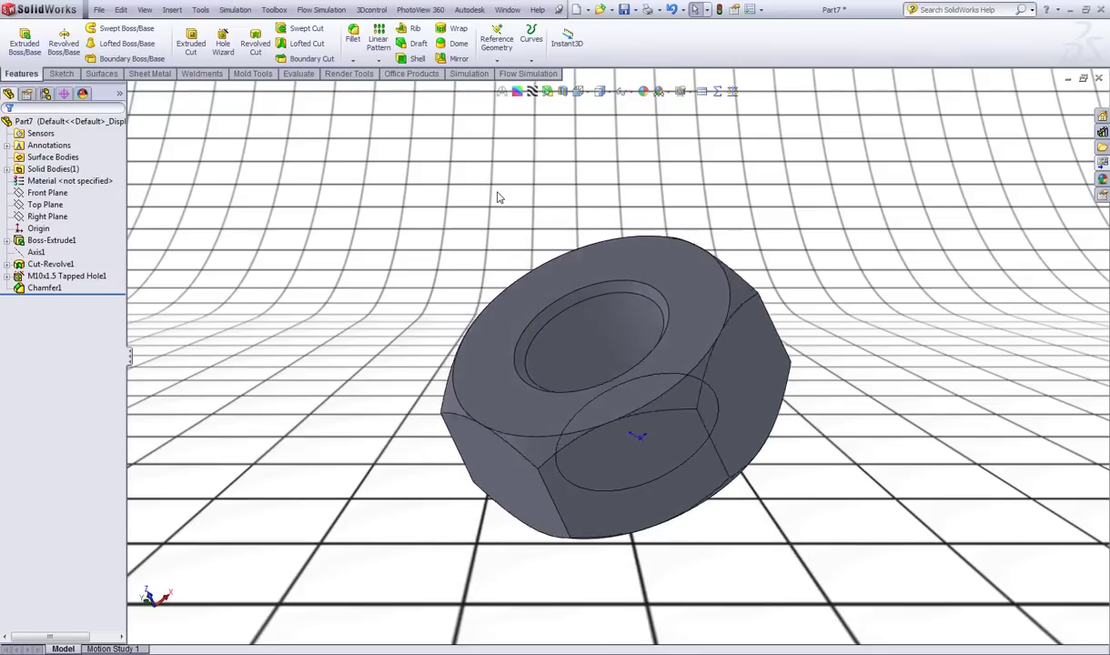